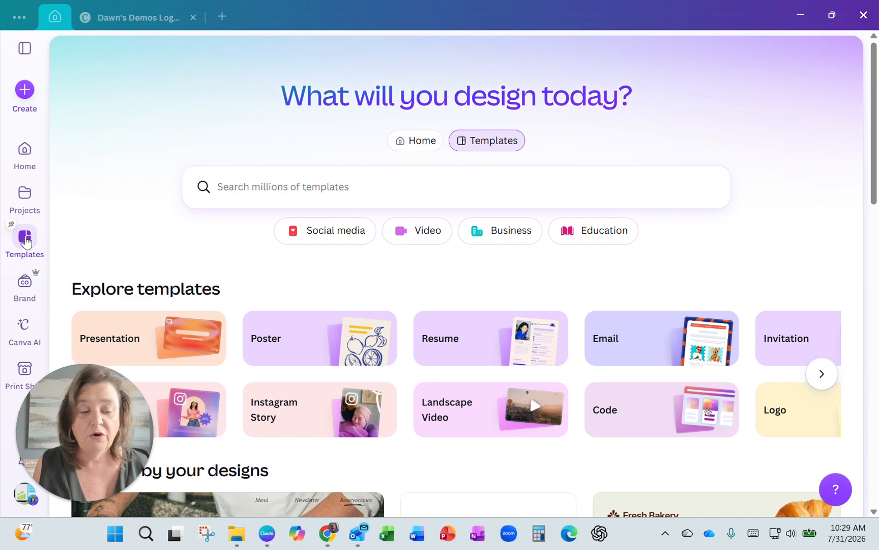
- Search the template library for "logo +sunrise"
click(337, 187)
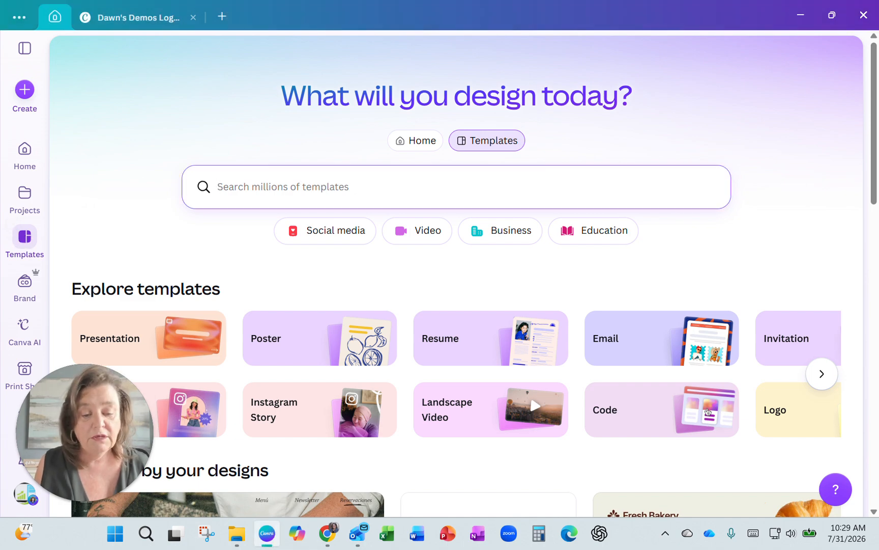
text(logo)
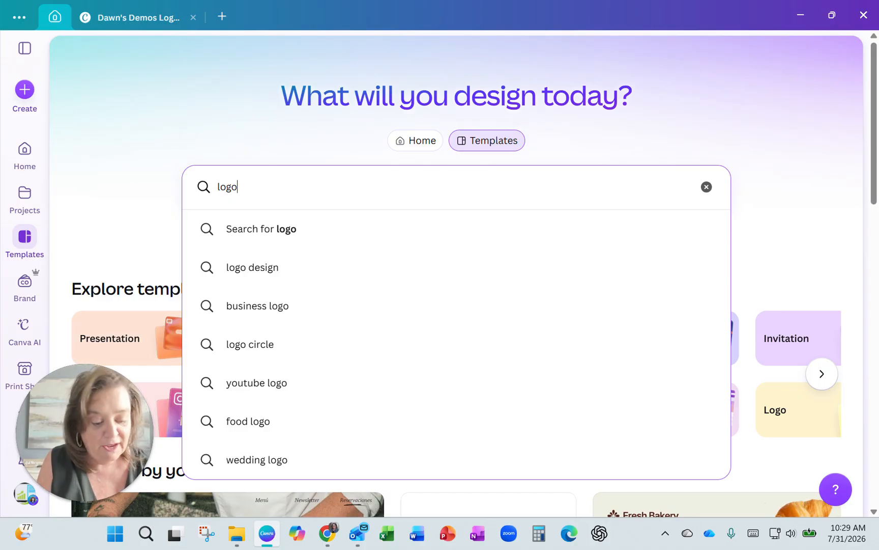
text(+)
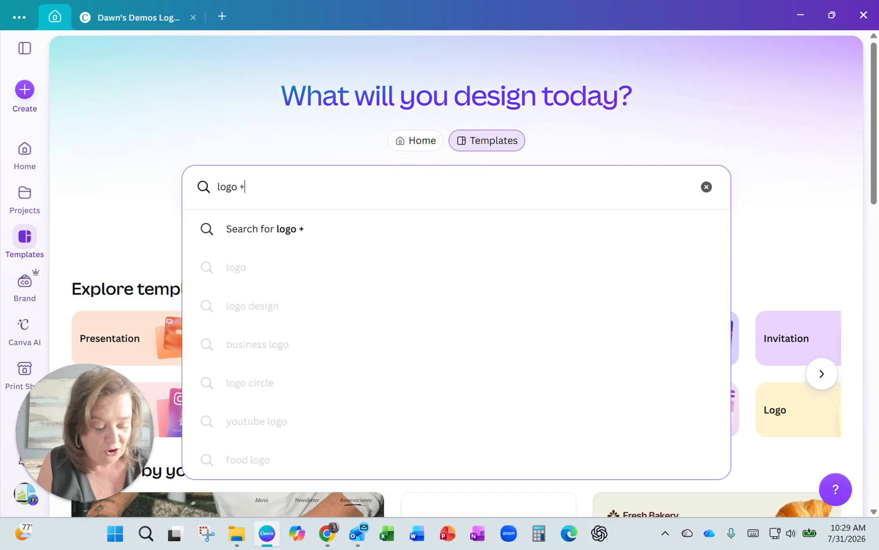
text(sunrise)
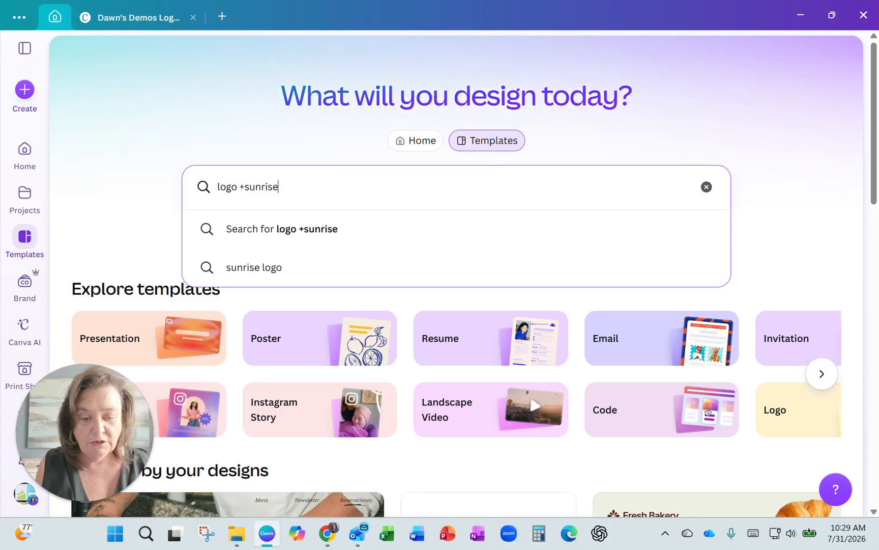
key(Return)
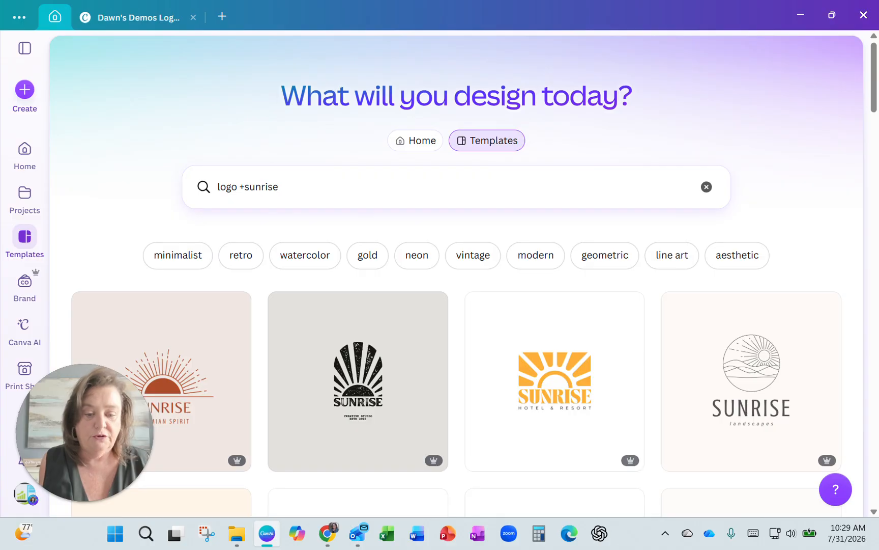
- Reduce the template search to "logo" and narrow the results with the watercolor and pastel filters
click(279, 187)
key(BackSpace)
key(BackSpace)
key(BackSpace)
key(BackSpace)
key(BackSpace)
key(BackSpace)
key(BackSpace)
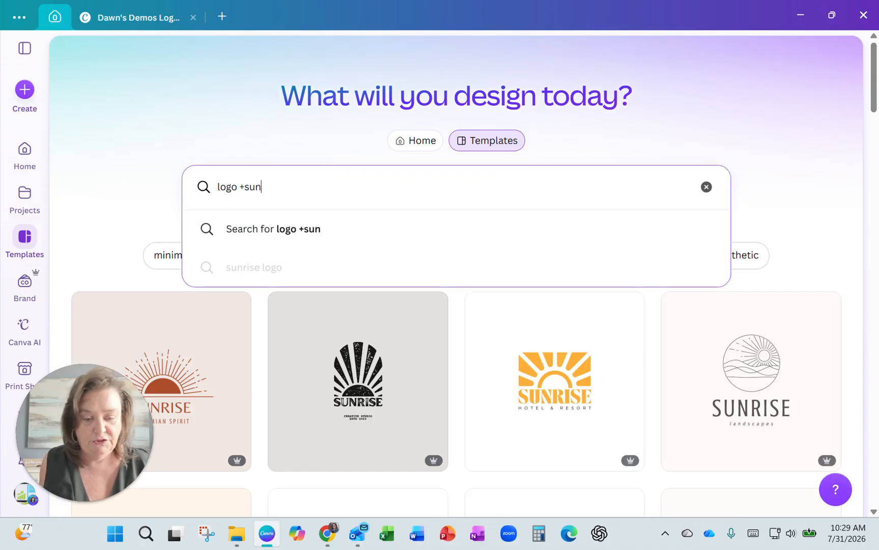
key(Return)
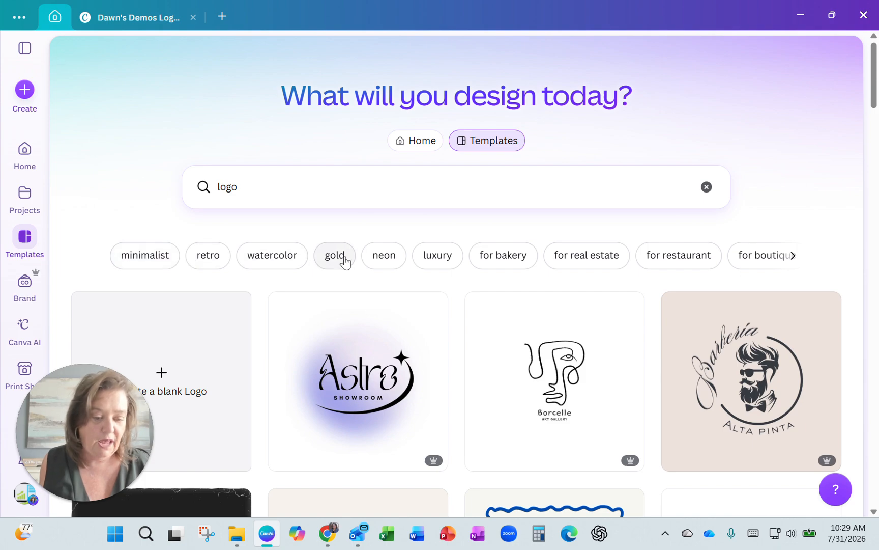
click(286, 256)
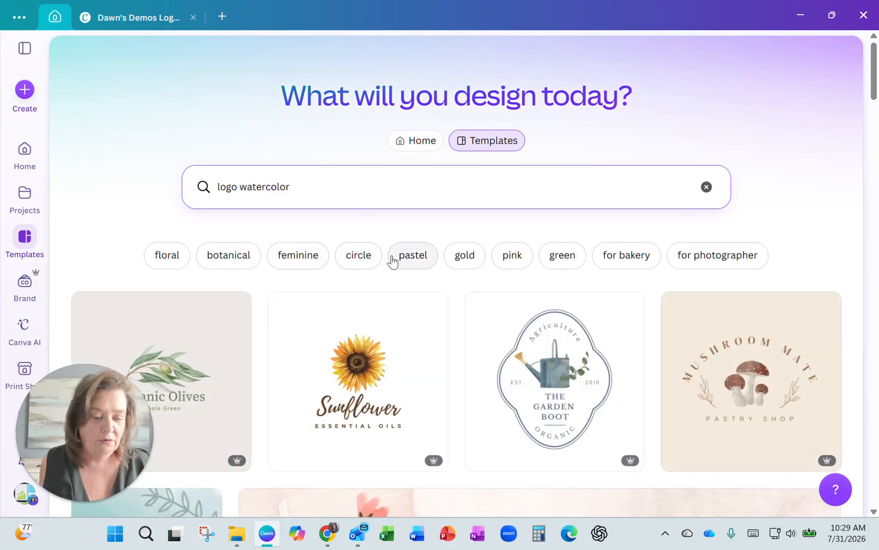
click(403, 259)
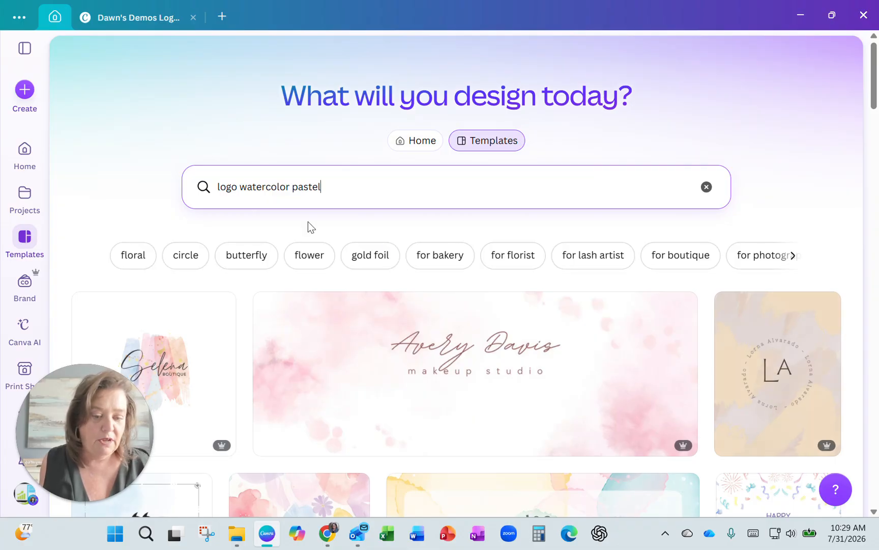
- Clear the filtered search and look up templates for "logo +sunrise" instead
click(707, 187)
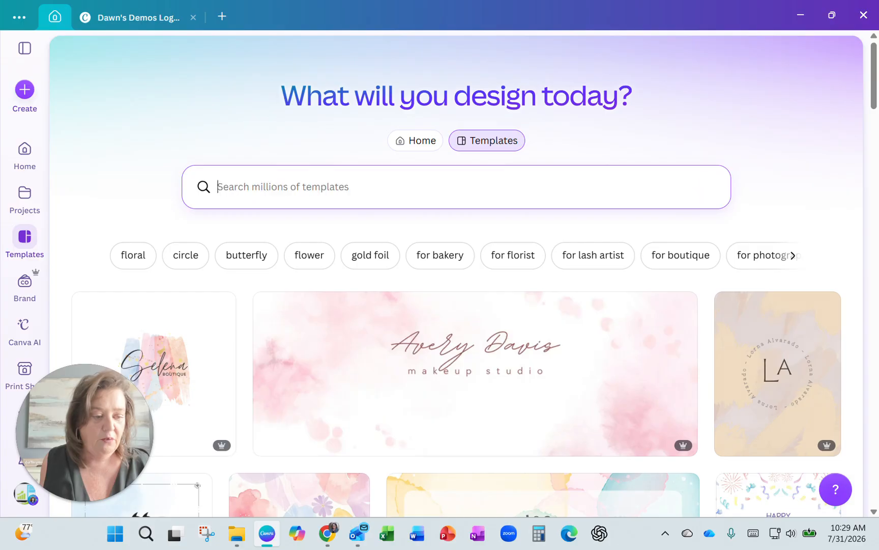
text(lo)
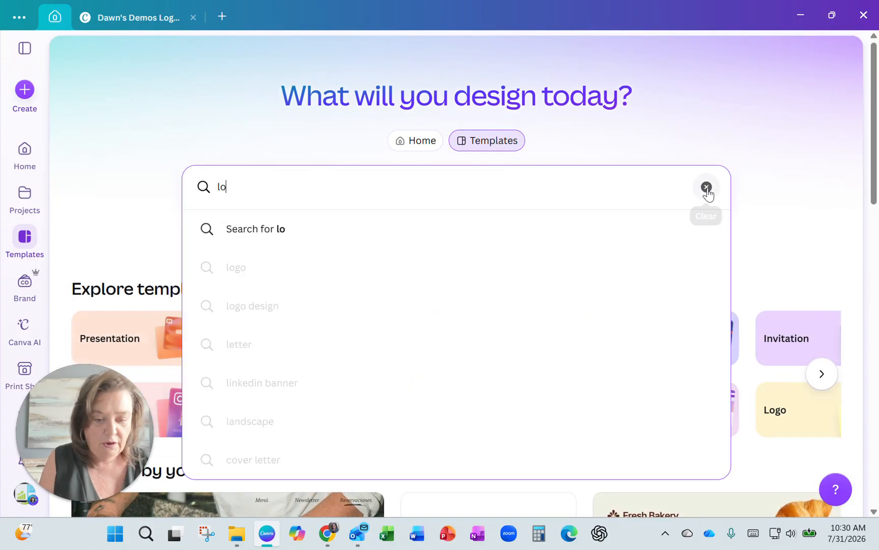
text(go +sunrise)
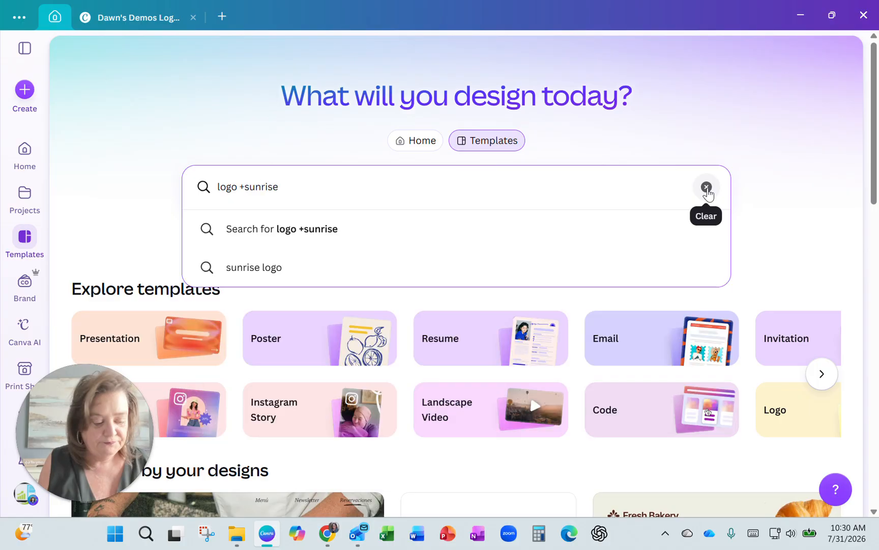
key(Return)
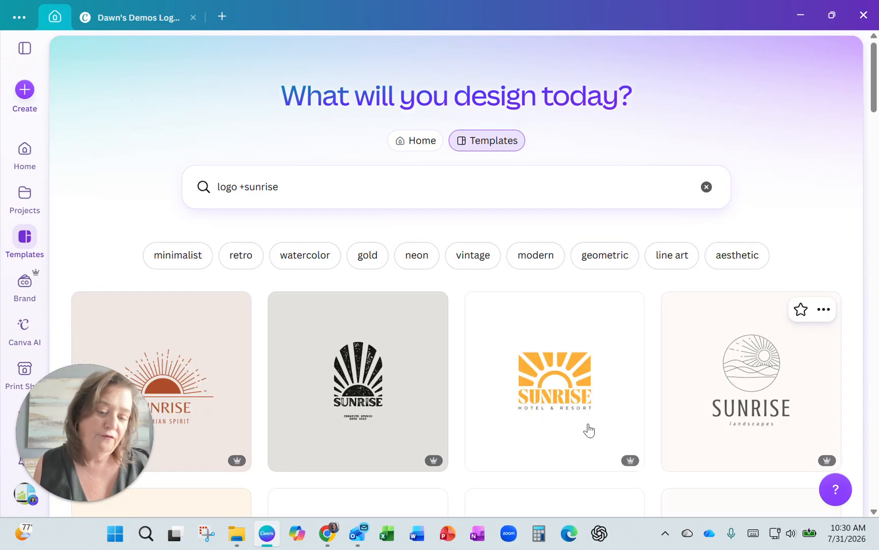
- Browse the sunrise logo templates and open the preview of the orange Sun & Fun travel agency logo
scroll(524, 415, down, 7)
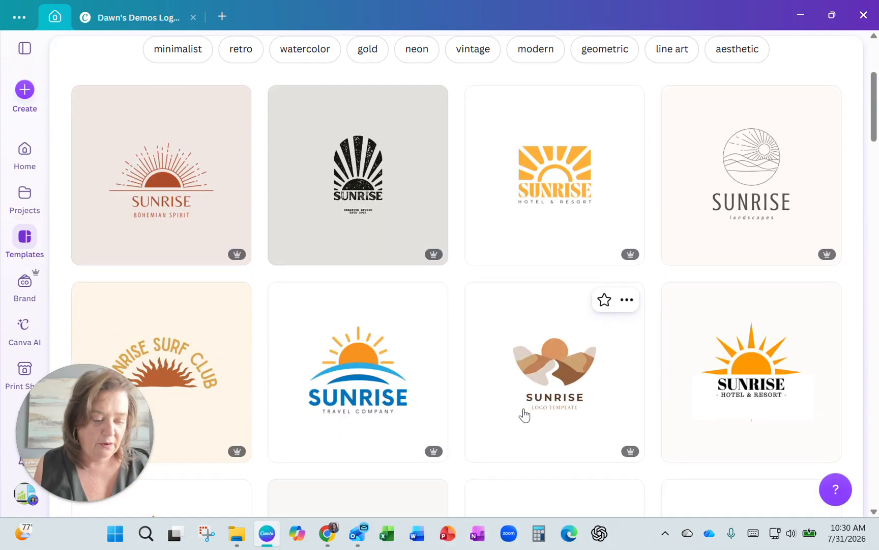
scroll(525, 415, down, 5)
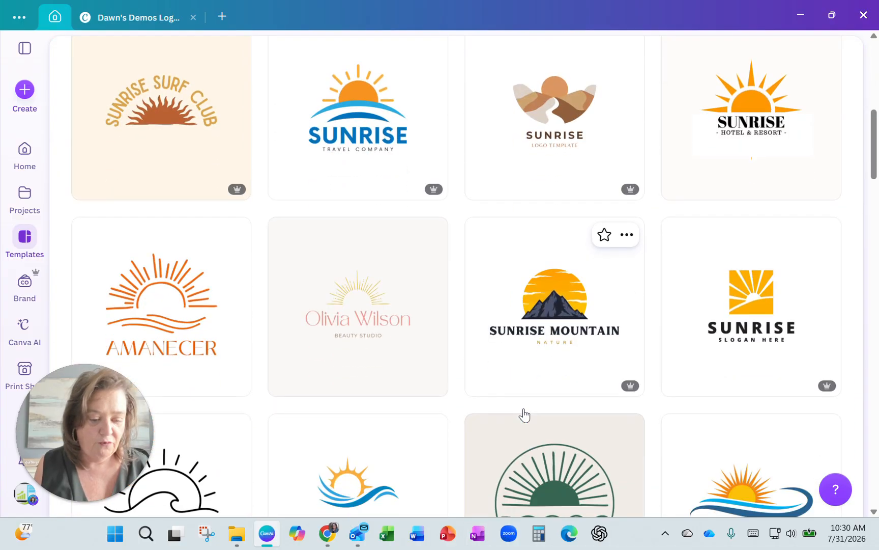
scroll(524, 415, down, 5)
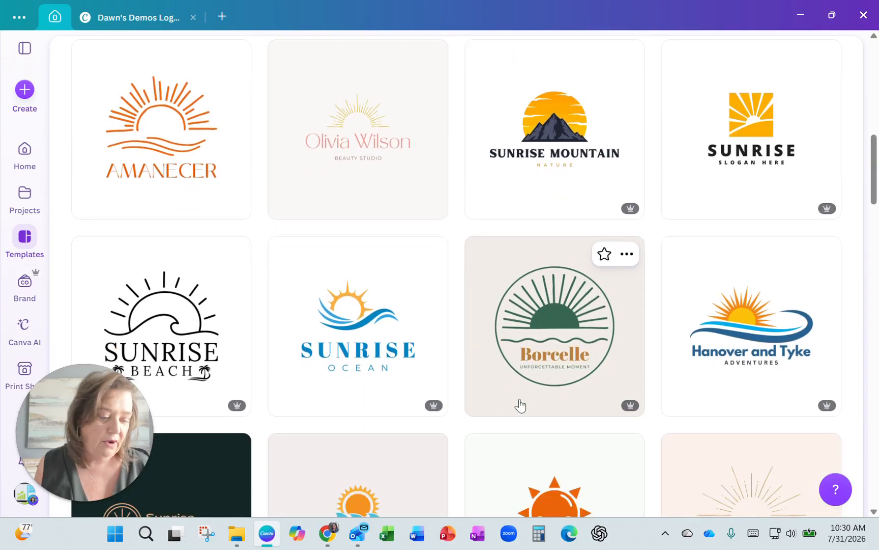
scroll(552, 385, down, 8)
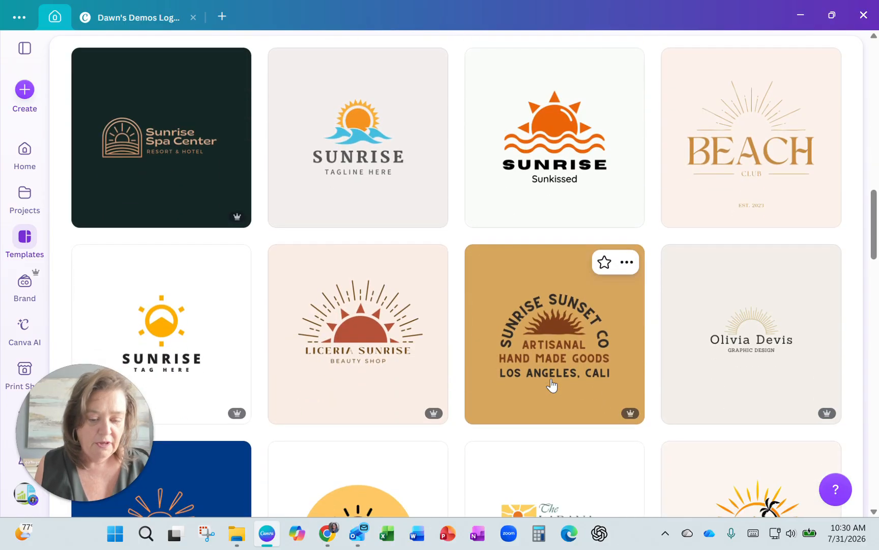
scroll(552, 385, down, 8)
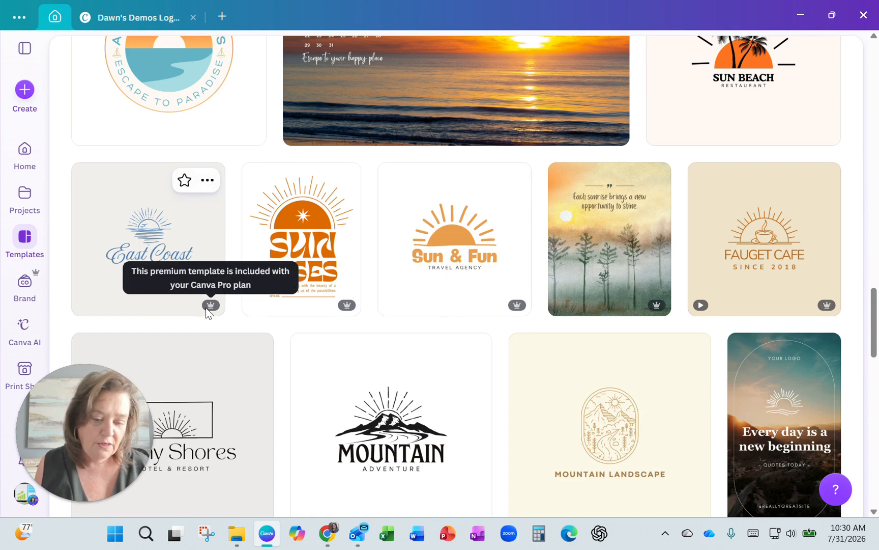
mouse_move(518, 306)
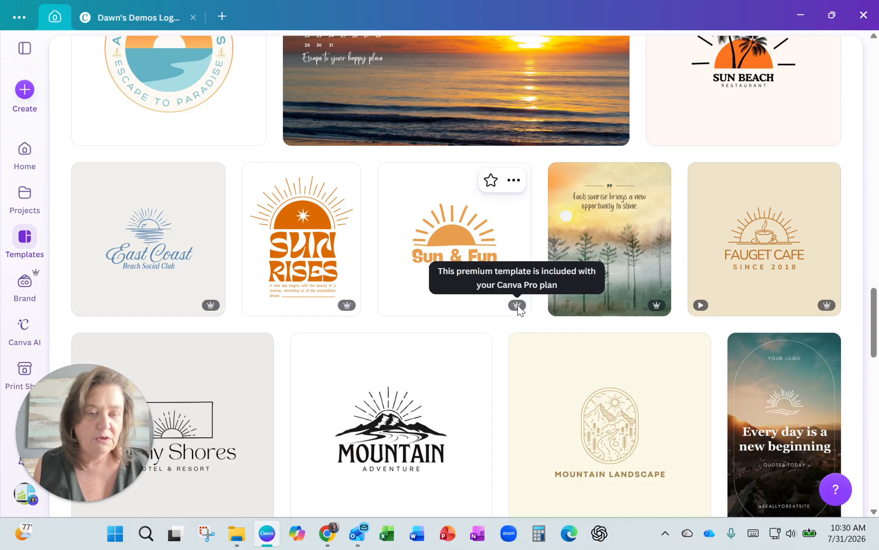
click(473, 233)
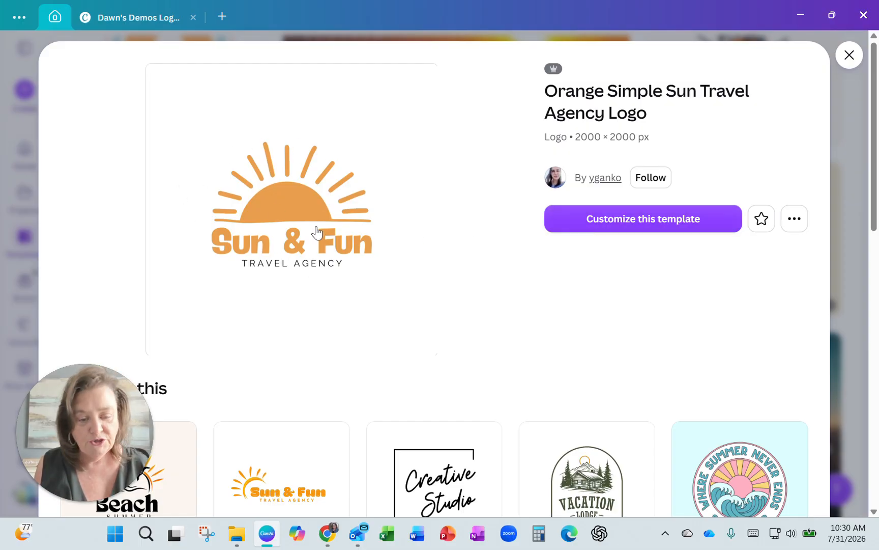
- Look over the similar templates, and open the Orange Simple Sun Travel Agency Logo for customizing
scroll(383, 332, down, 1)
scroll(383, 332, down, 3)
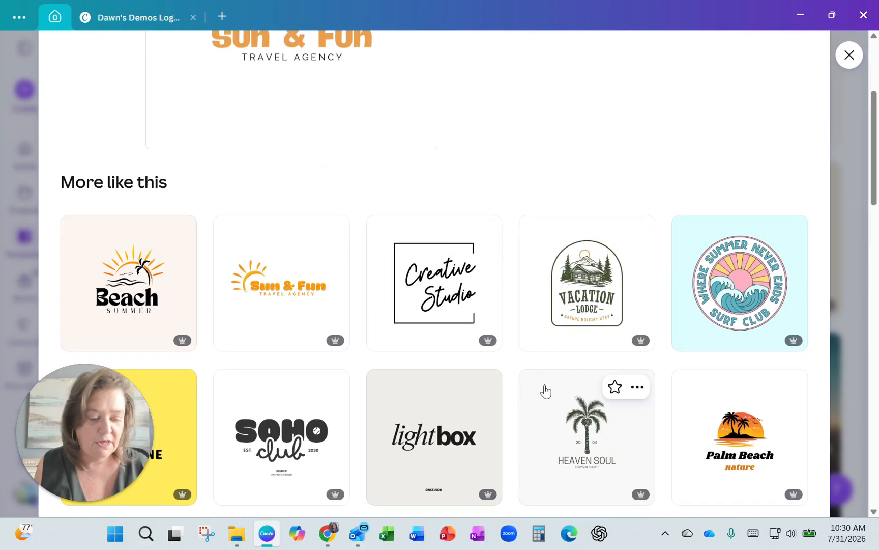
scroll(545, 391, up, 4)
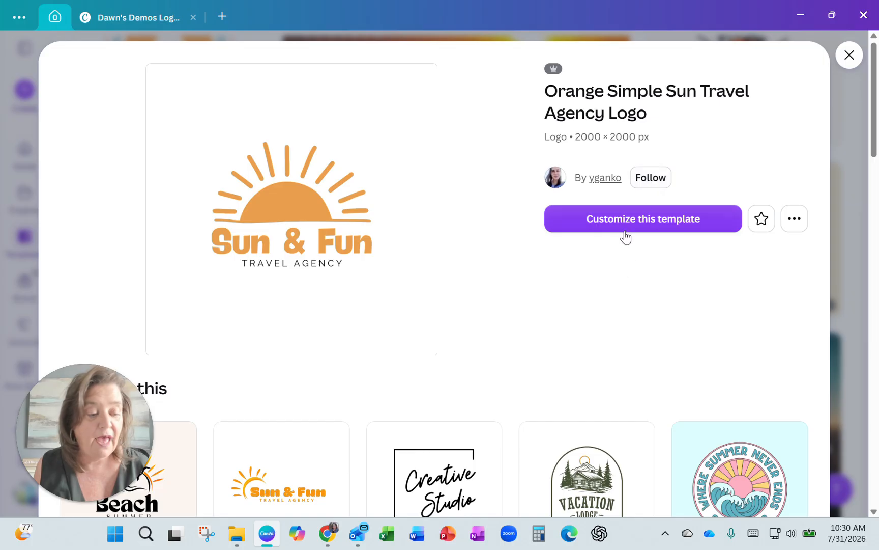
click(645, 227)
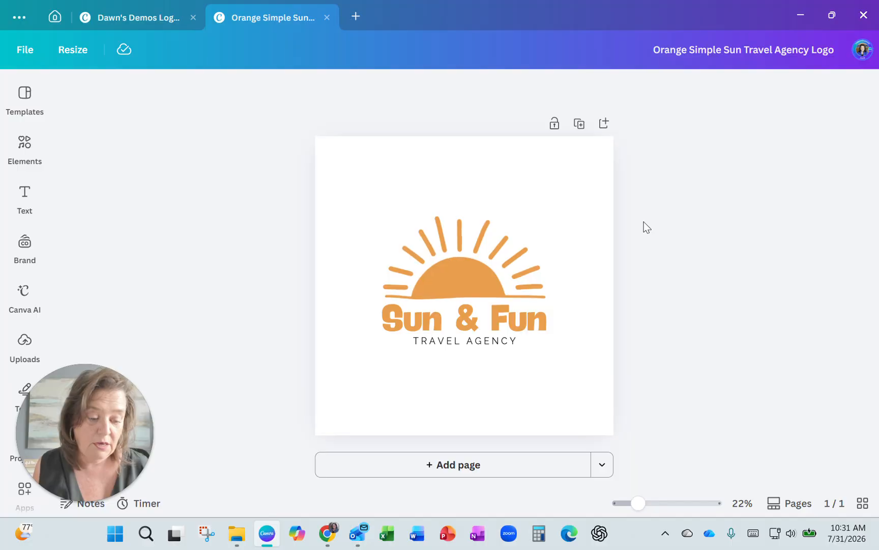
- Replace the "Sun & Fun" heading text in the logo with "Dawn's"
click(471, 279)
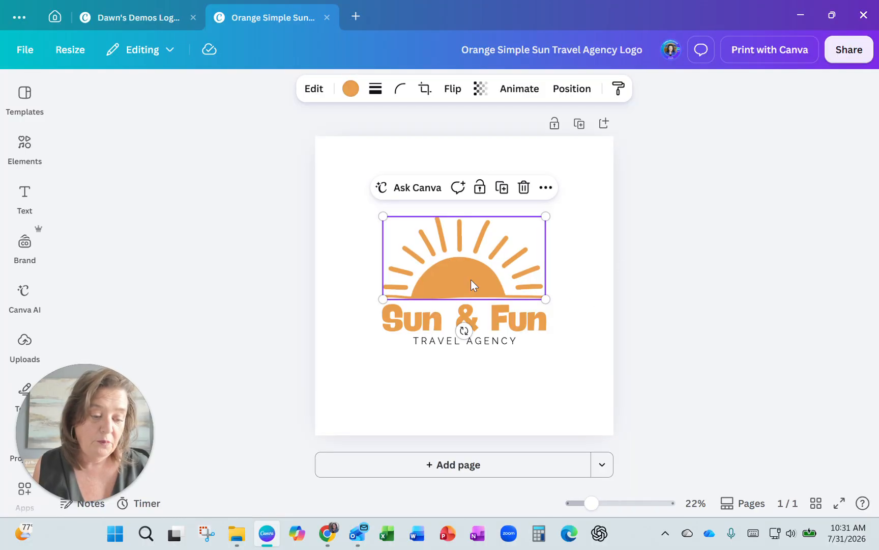
click(426, 322)
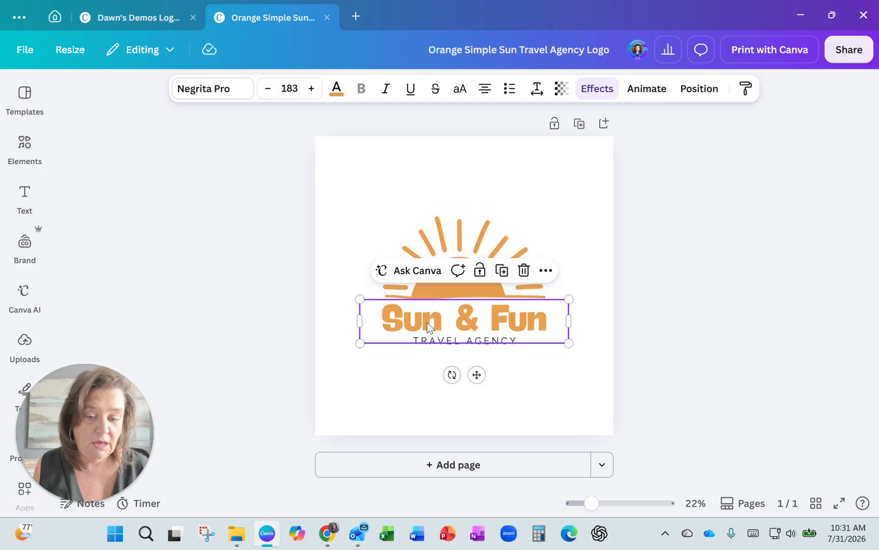
click(426, 322)
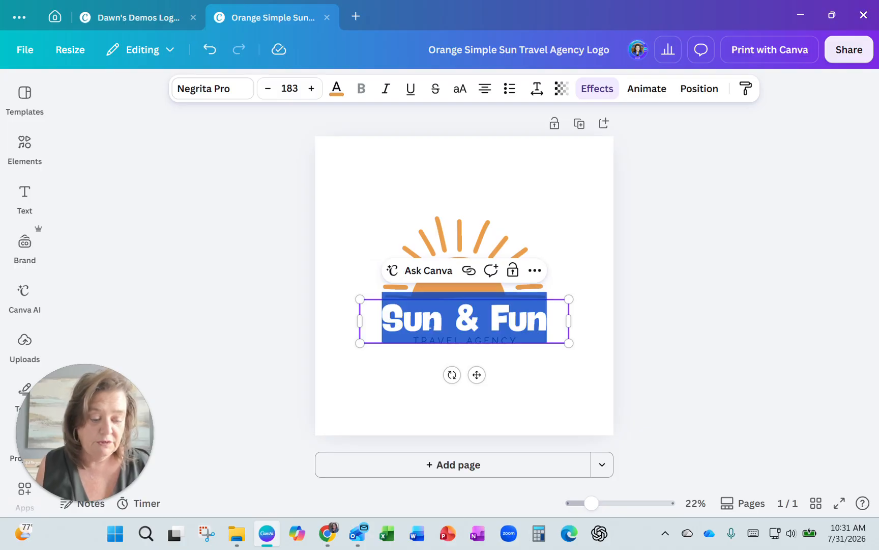
text(D)
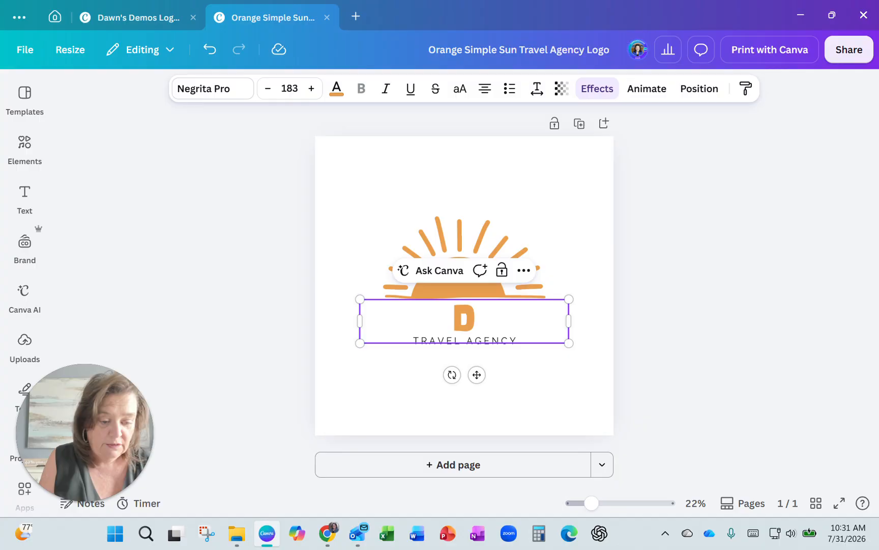
text(awn's)
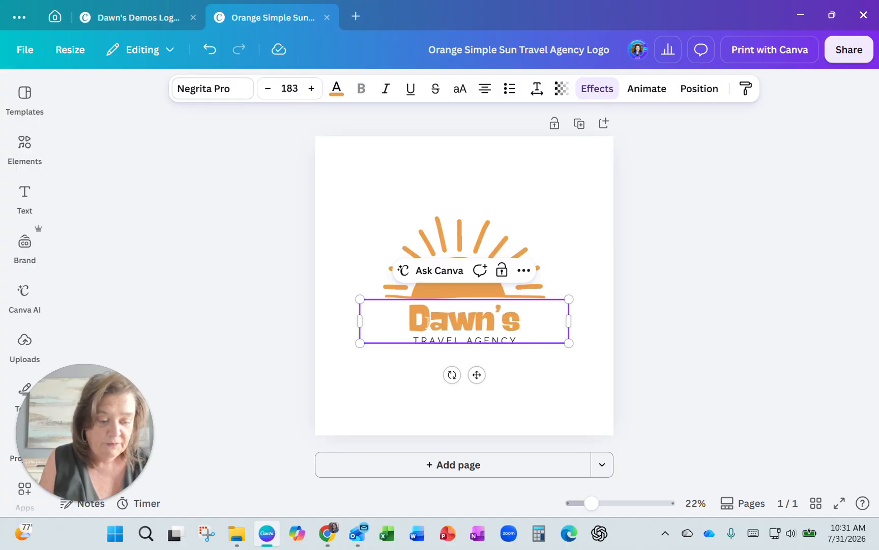
click(444, 359)
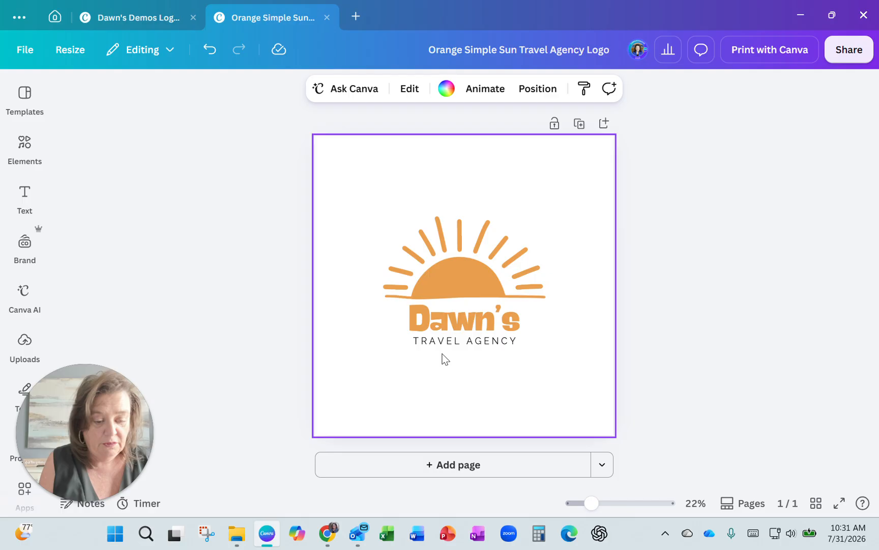
- Replace the "TRAVEL AGENCY" tagline beneath the heading with "DEMOS"
click(444, 356)
click(457, 344)
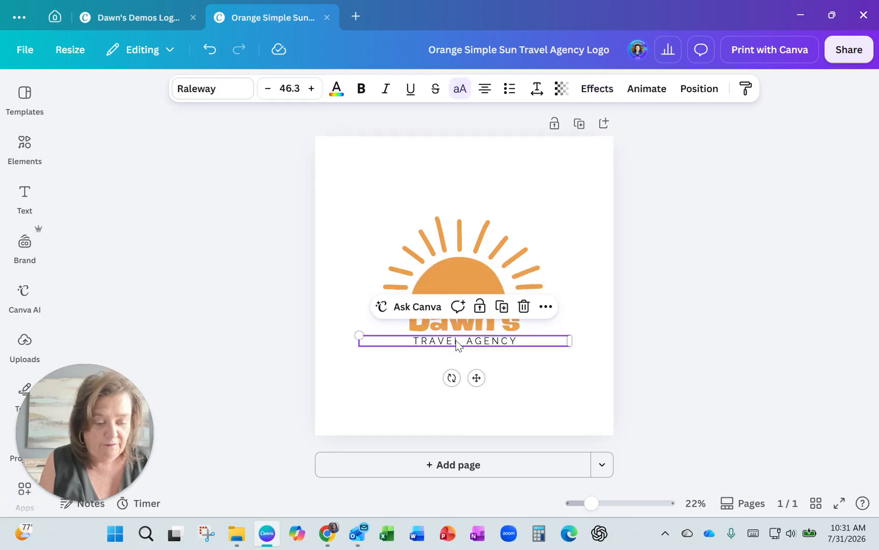
click(457, 341)
key(BackSpace)
text(DEMOS)
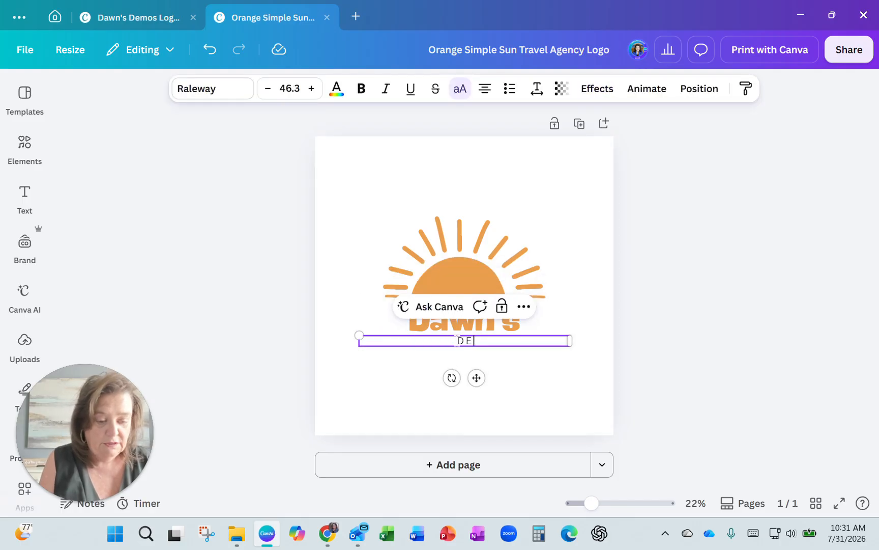
click(509, 367)
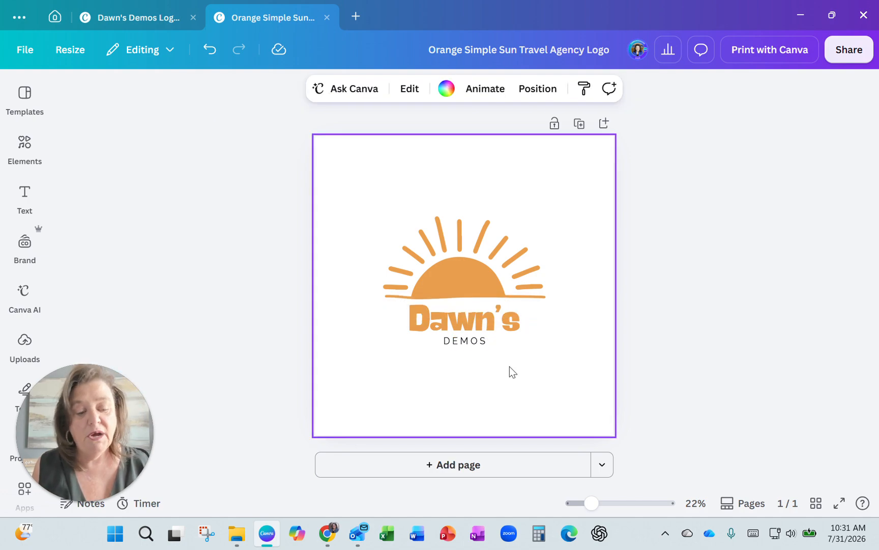
- Increase the font size of the "DEMOS" tagline to 68.3
click(457, 345)
double_click(457, 342)
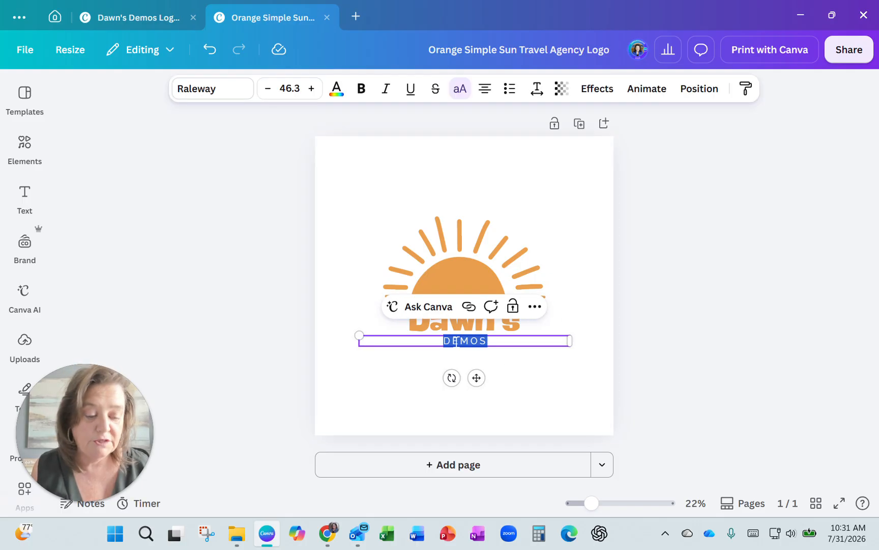
click(311, 90)
click(312, 89)
triple_click(311, 89)
triple_click(312, 89)
triple_click(312, 90)
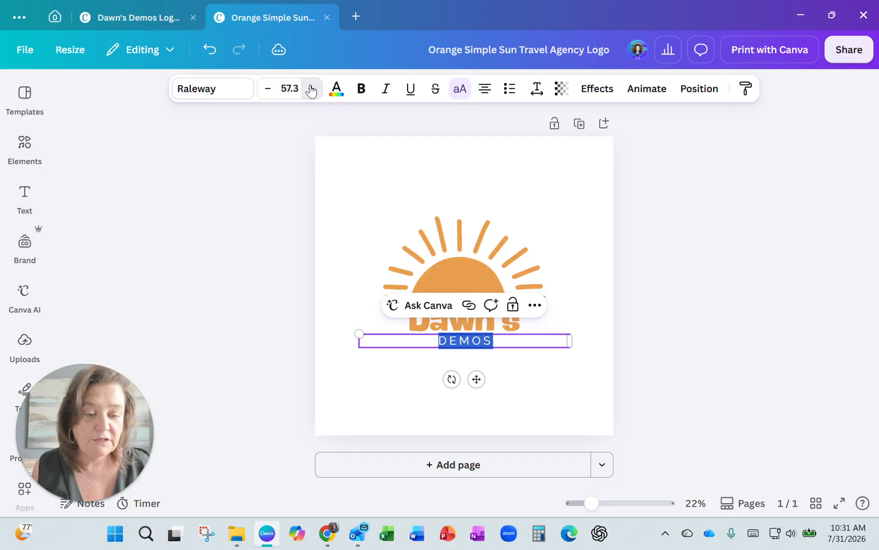
double_click(311, 89)
double_click(311, 89)
triple_click(311, 89)
triple_click(311, 89)
click(311, 89)
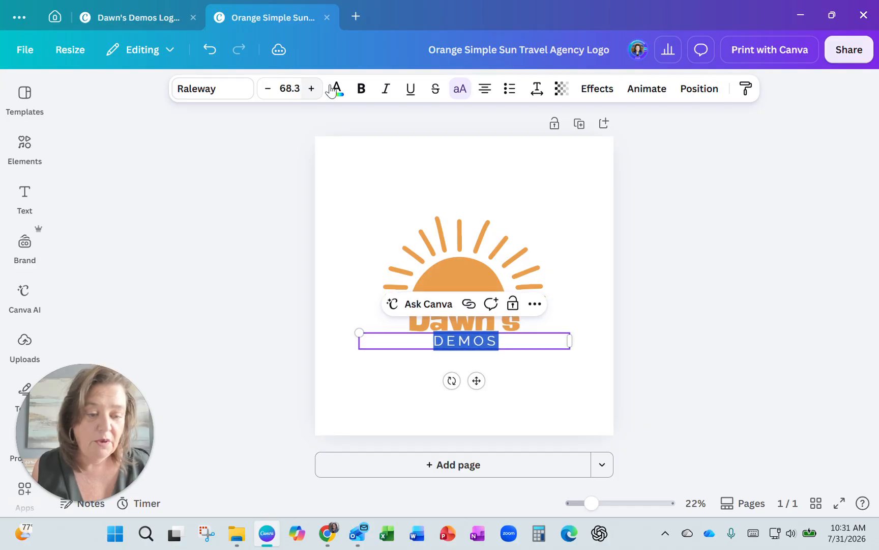
- Make the "DEMOS" tagline bold, and recolor the sun graphic to the default solid red #ff5050
click(368, 93)
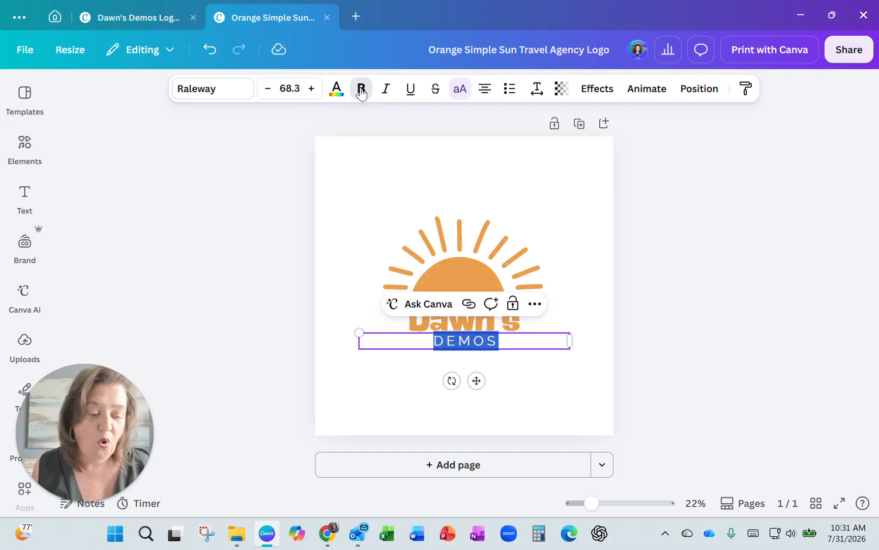
click(478, 251)
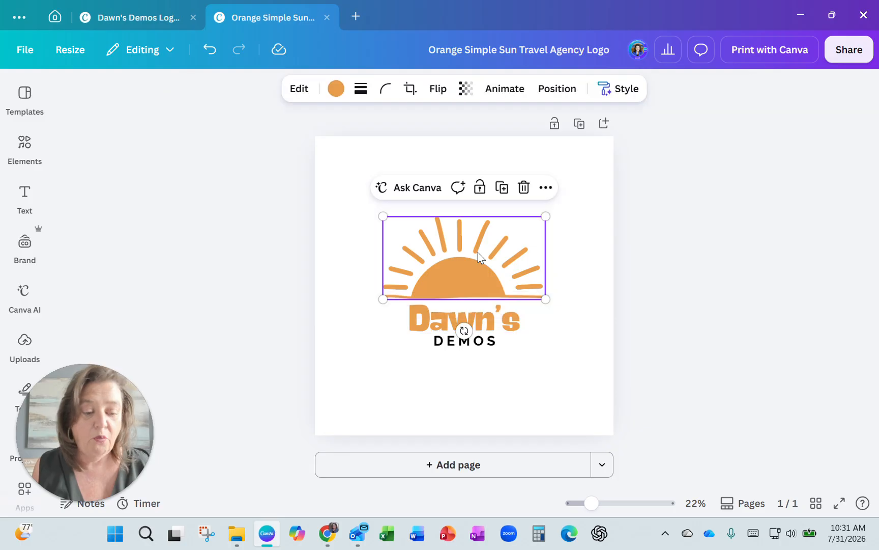
click(335, 89)
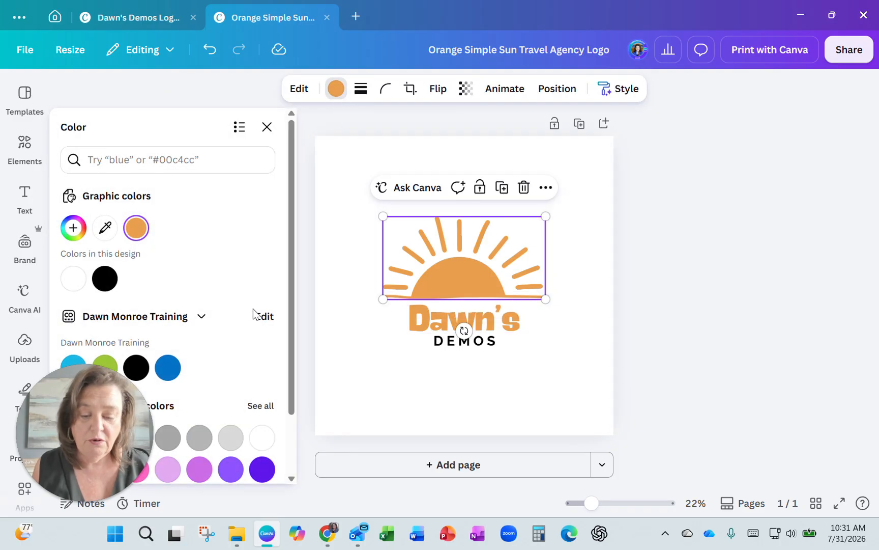
scroll(244, 325, down, 2)
click(261, 334)
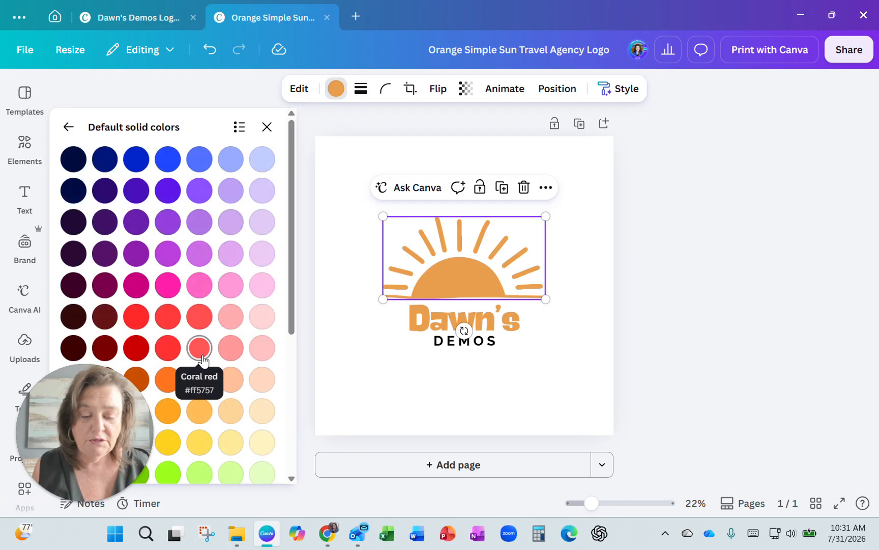
click(197, 318)
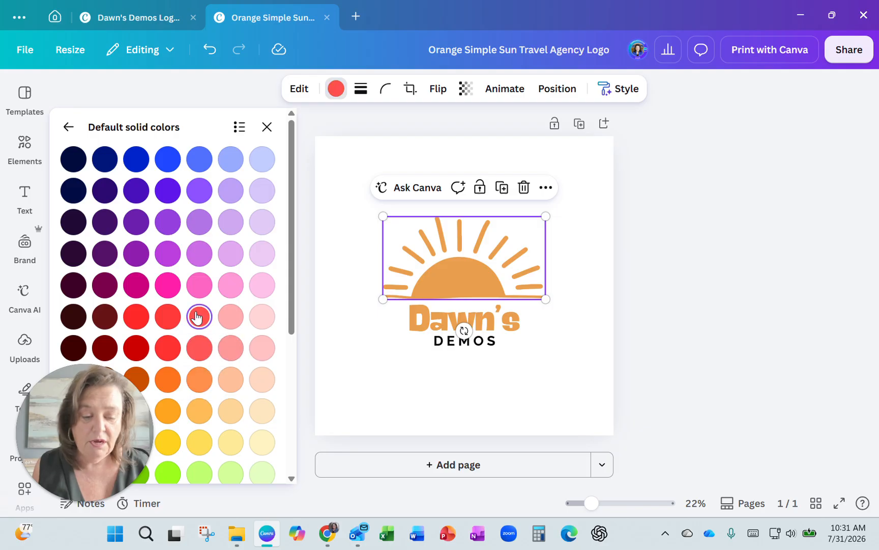
- Recolor the "Dawn's" heading text to the design's strawberry pink #ff5050 to match the sun
click(454, 318)
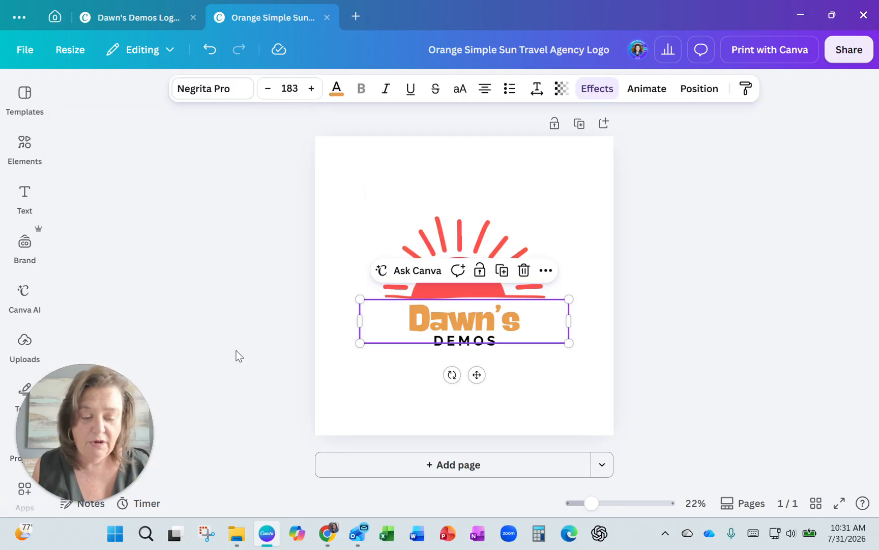
click(433, 323)
key(ctrl+a)
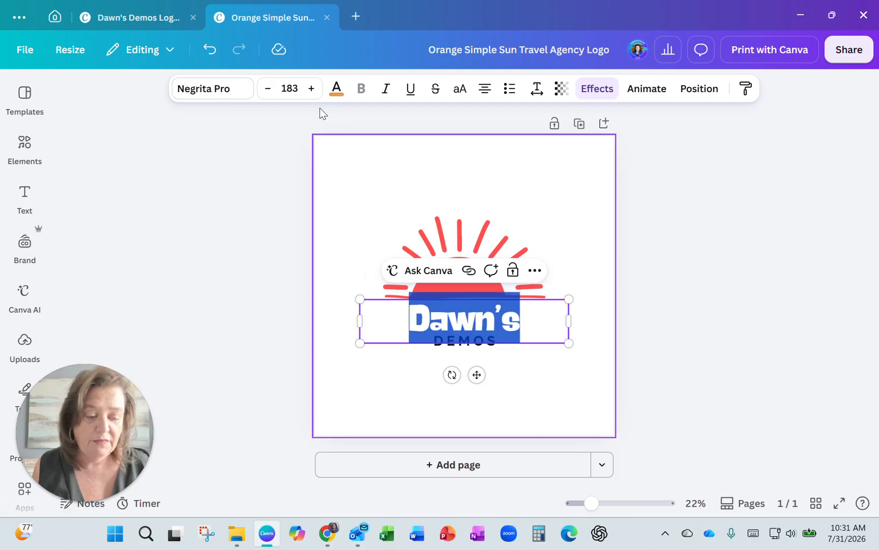
click(335, 89)
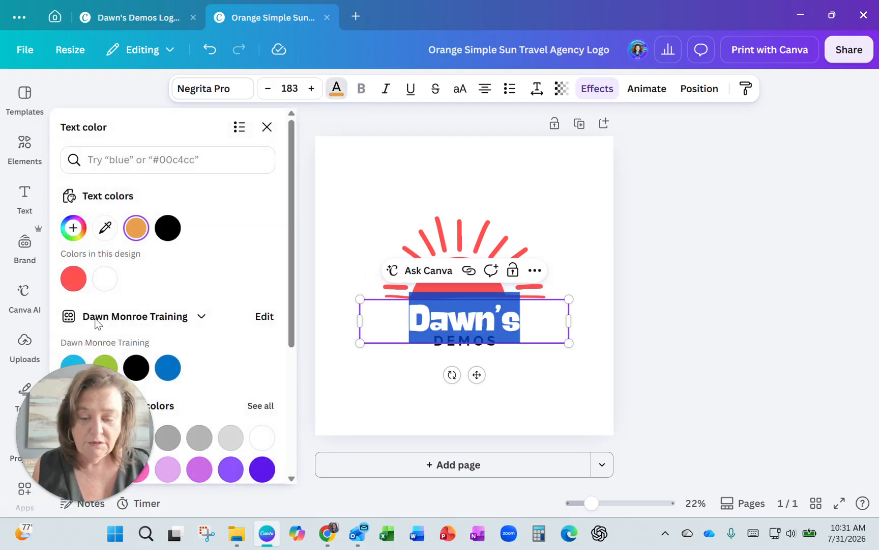
click(72, 281)
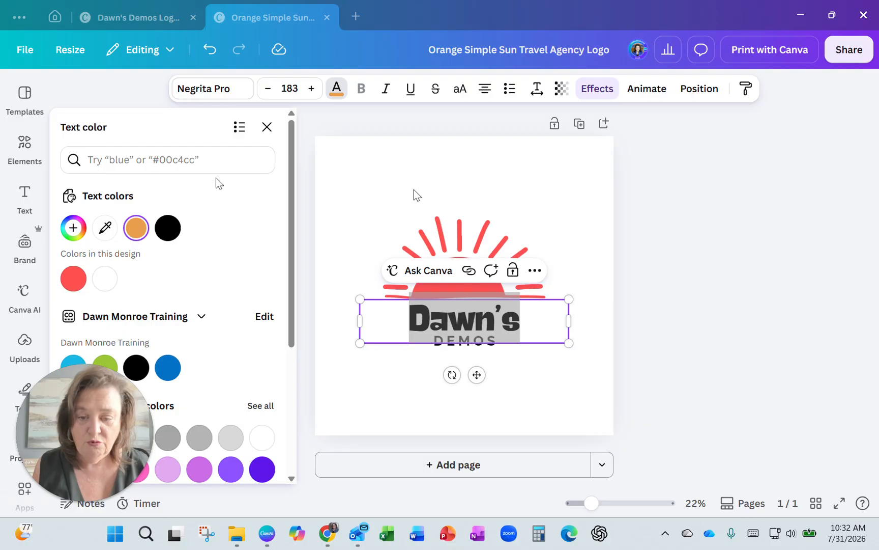
click(74, 279)
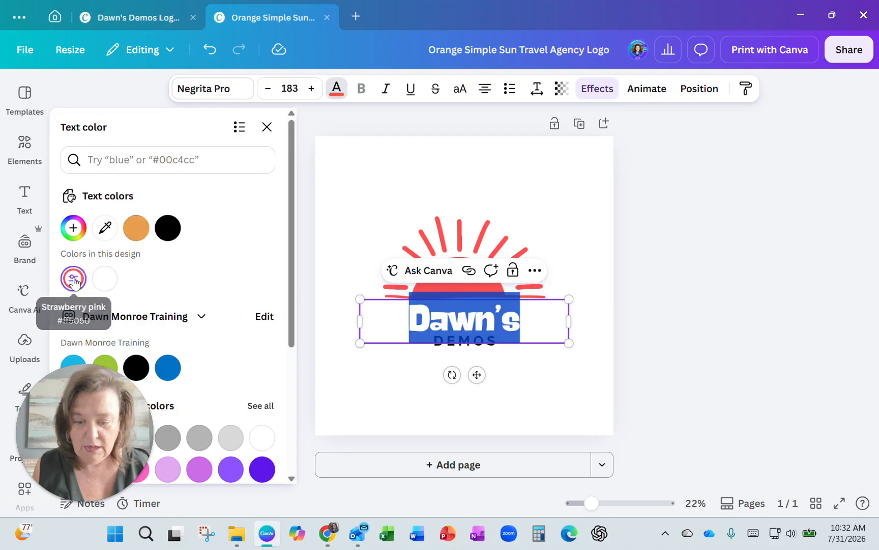
click(460, 342)
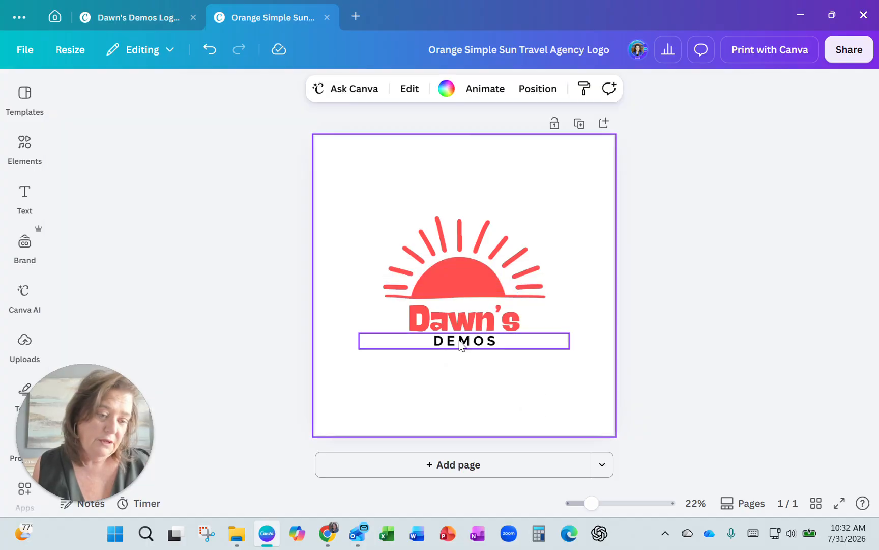
click(197, 176)
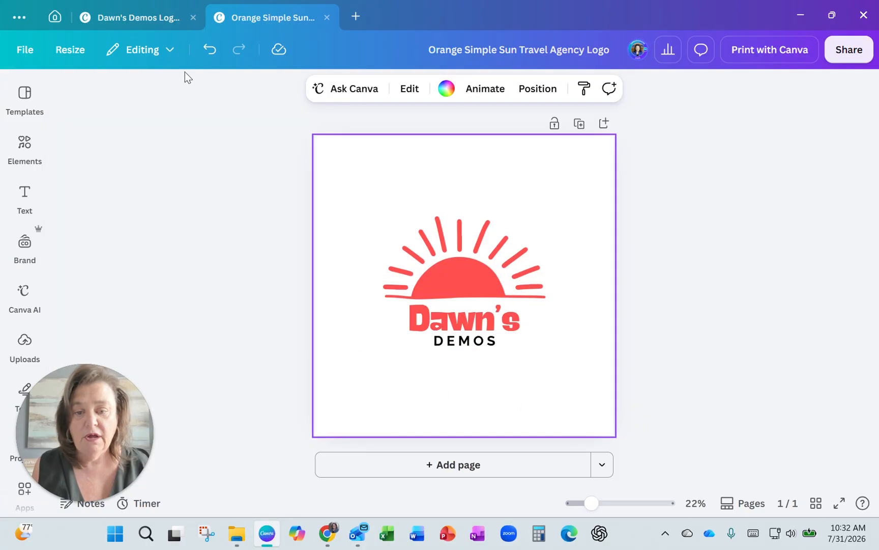
- Switch to the open Dawn's Demos Logo design and ungroup the pink logo on page 1
click(142, 23)
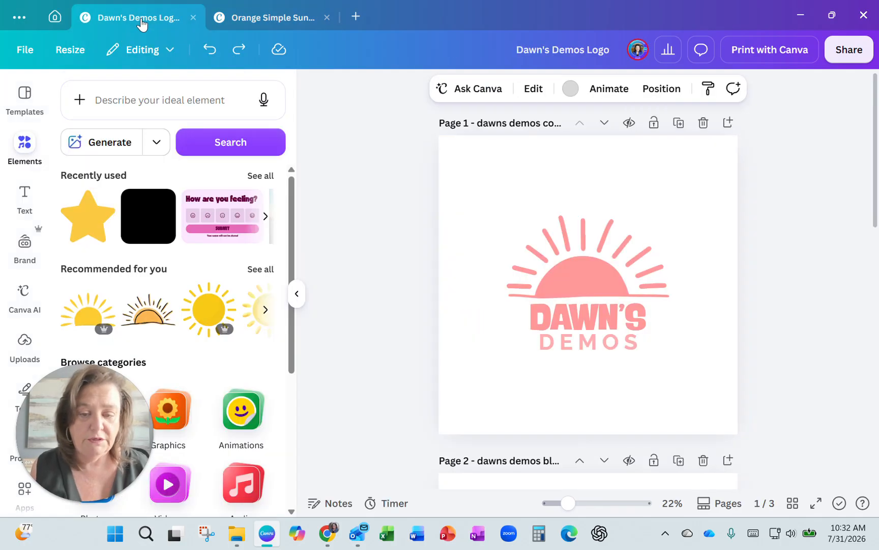
click(296, 294)
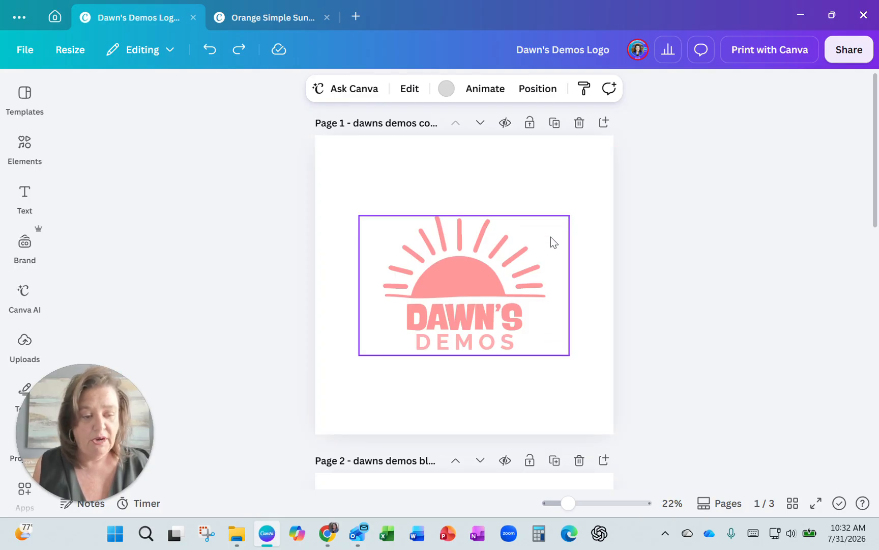
click(454, 243)
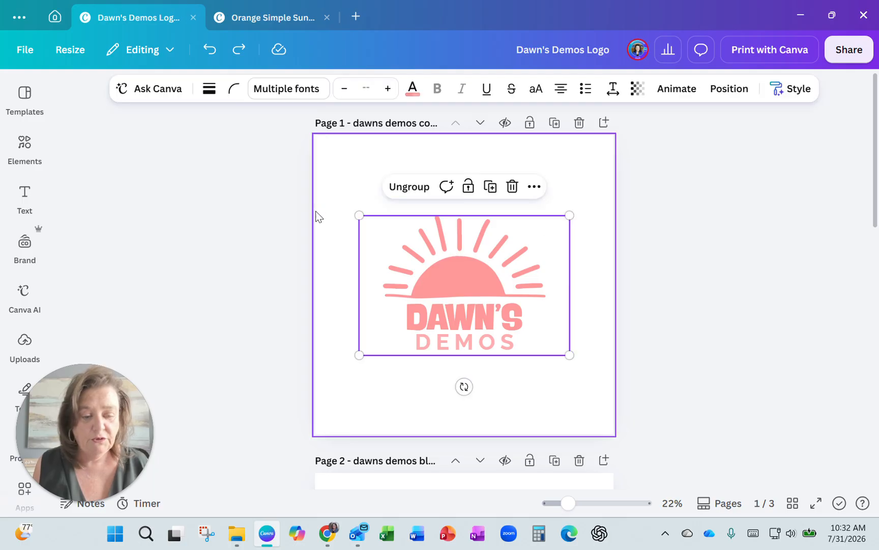
click(410, 186)
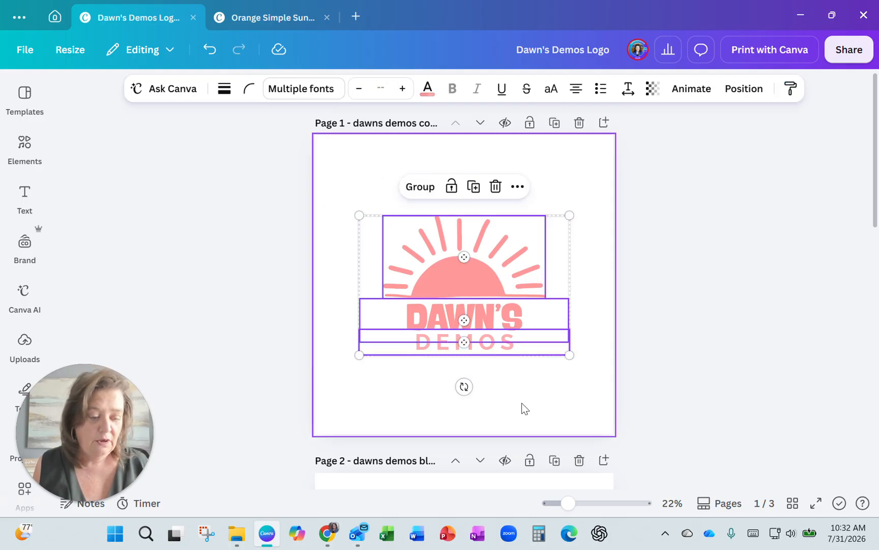
click(522, 403)
click(460, 264)
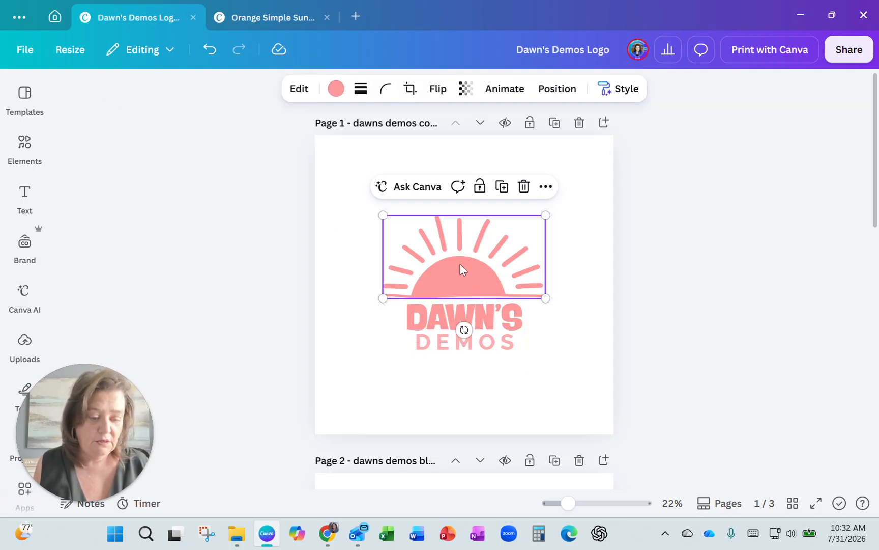
shift+click(483, 313)
shift+click(485, 350)
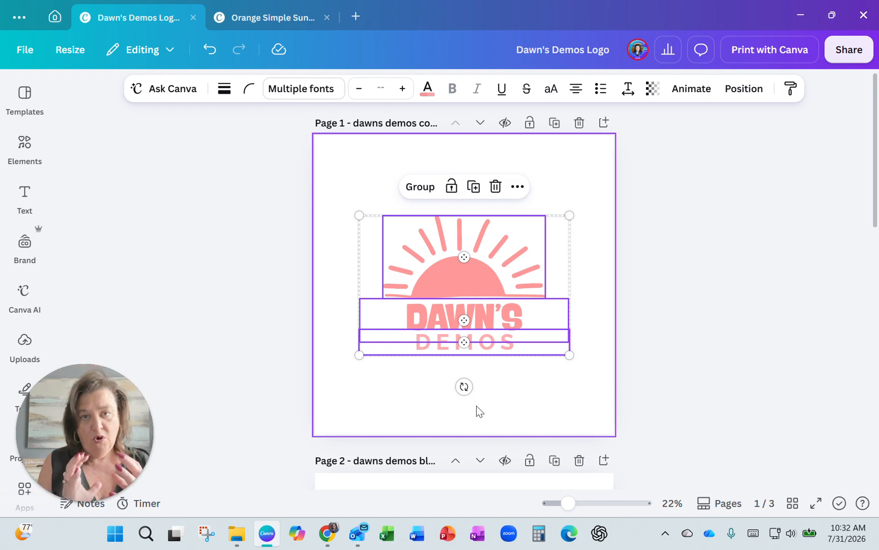
click(523, 395)
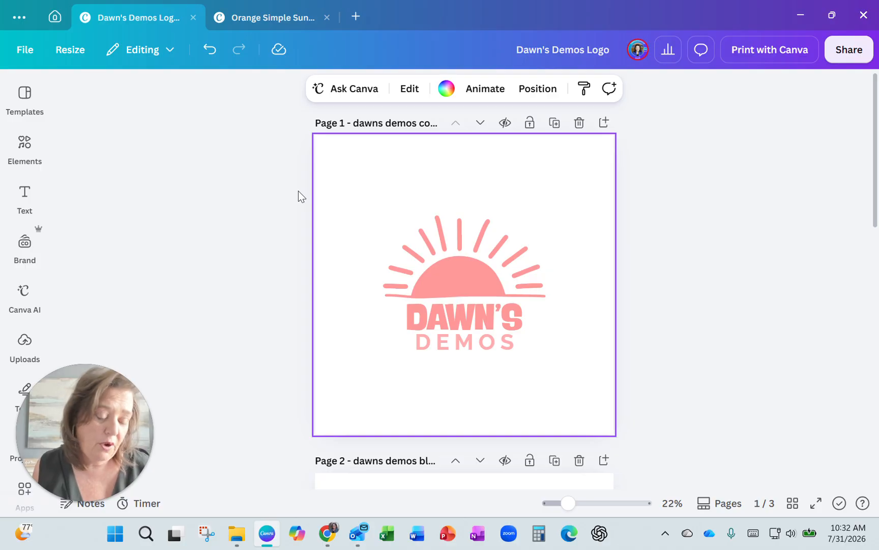
- Select the sun graphic and both text lines on page 1 together and group them
drag(269, 202, 507, 364)
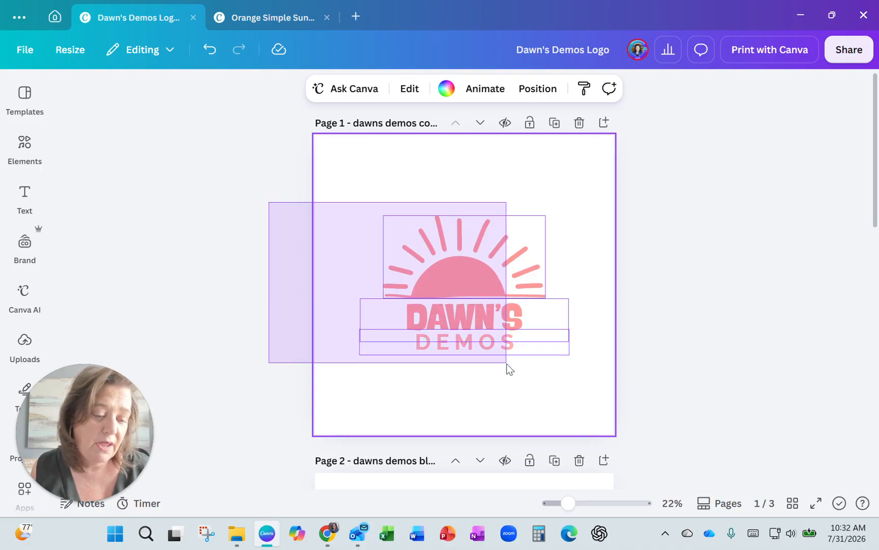
drag(507, 364, 507, 366)
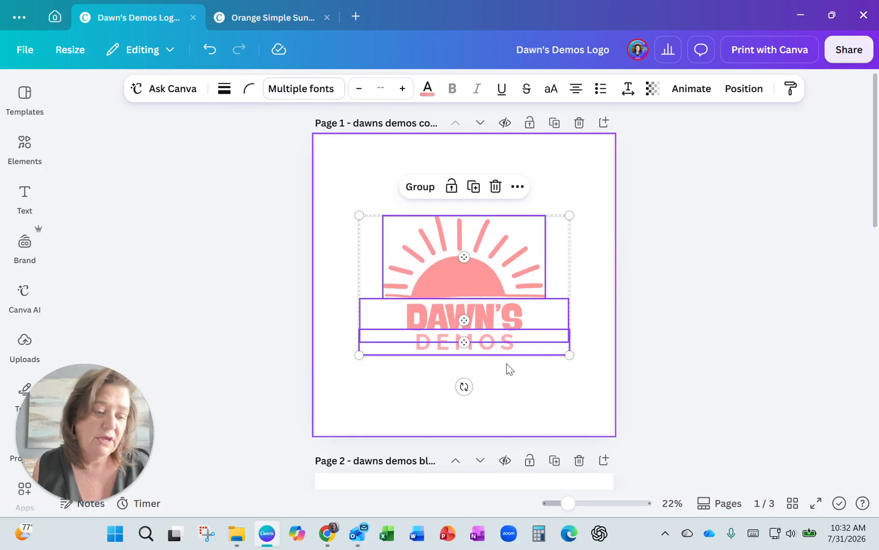
click(415, 188)
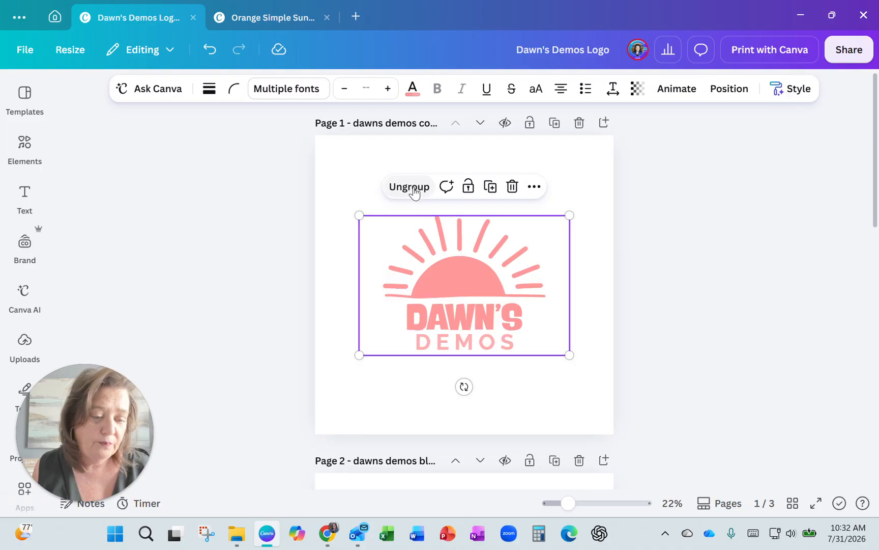
- Enlarge the grouped pink logo on page 1 to nearly the full page width and center it on the page
drag(570, 217, 611, 190)
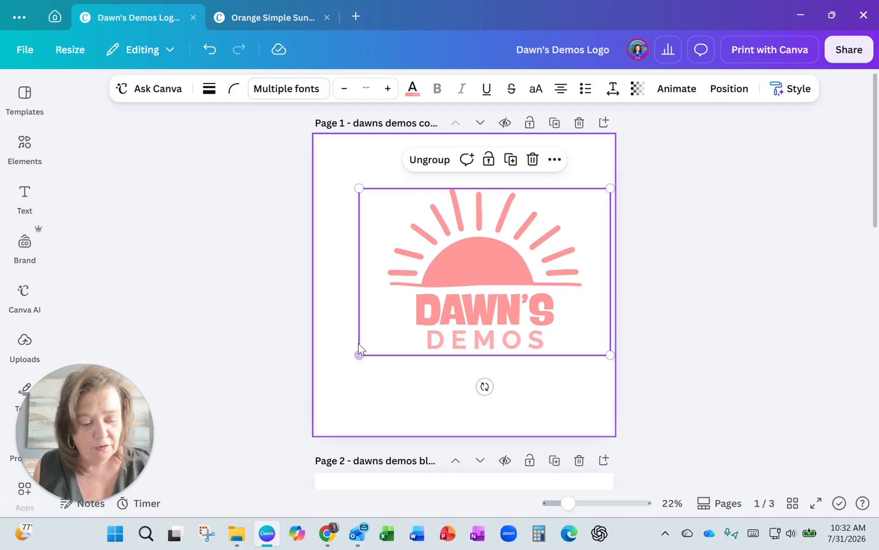
drag(359, 356, 315, 384)
drag(437, 308, 439, 304)
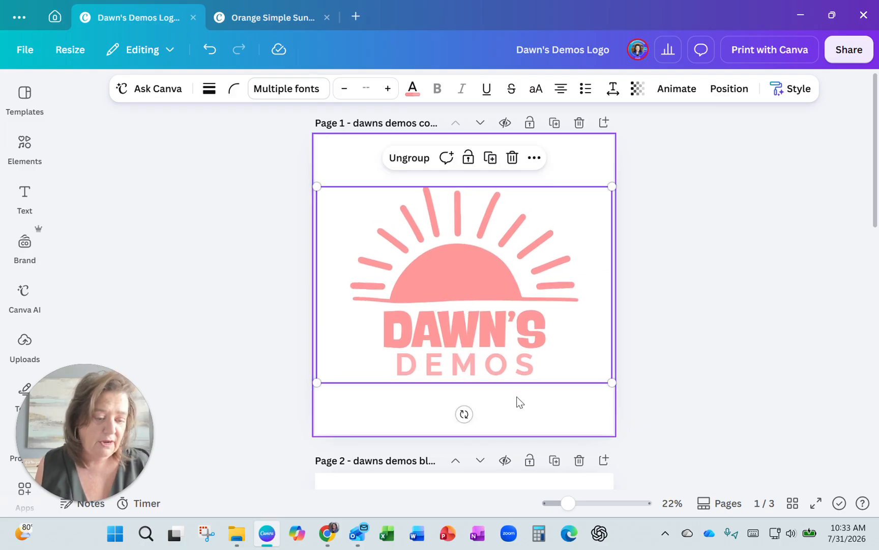
click(517, 396)
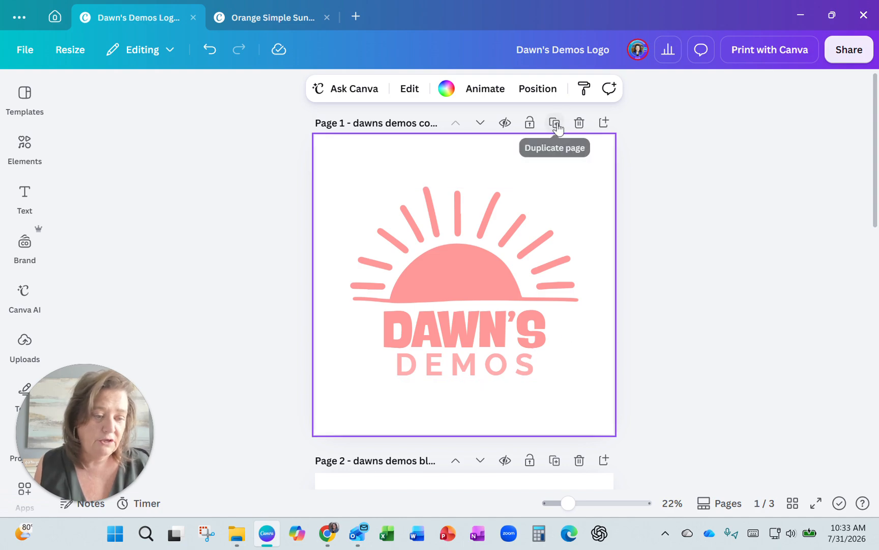
- Group the black sun graphic and both text lines on page 2, and enlarge the group to the full page width
scroll(557, 273, down, 8)
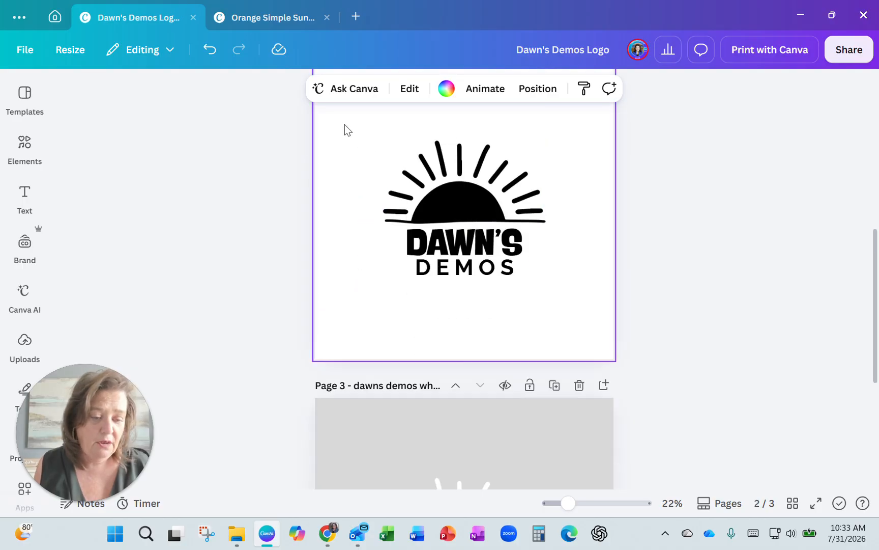
drag(345, 124, 543, 296)
scroll(588, 299, up, 1)
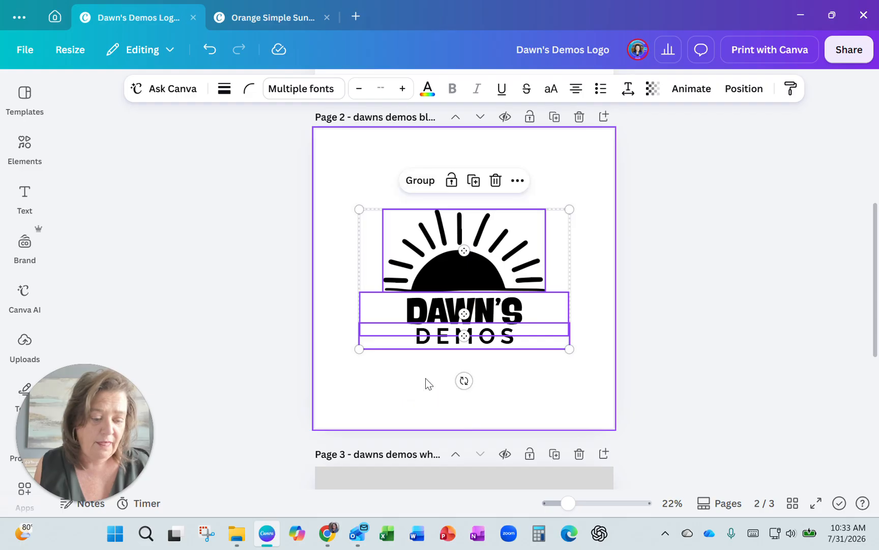
click(428, 333)
drag(332, 190, 538, 405)
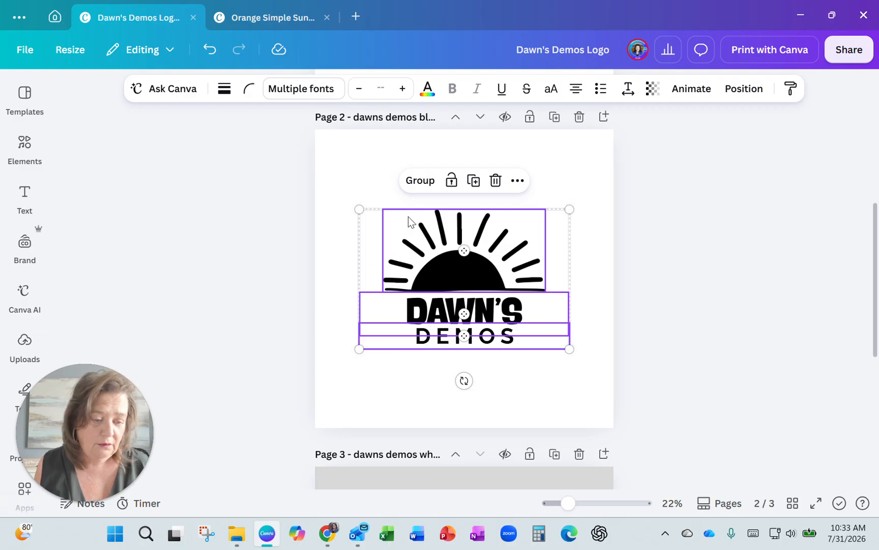
click(422, 182)
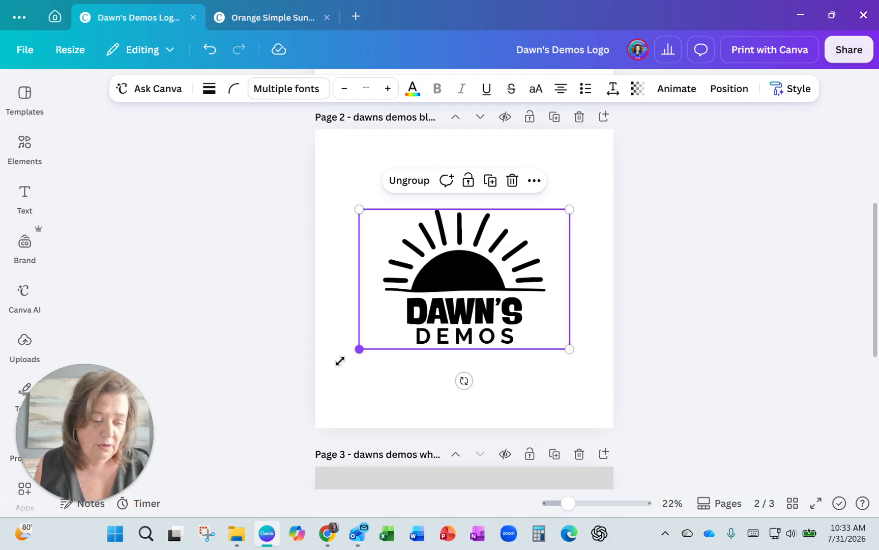
drag(359, 349, 316, 376)
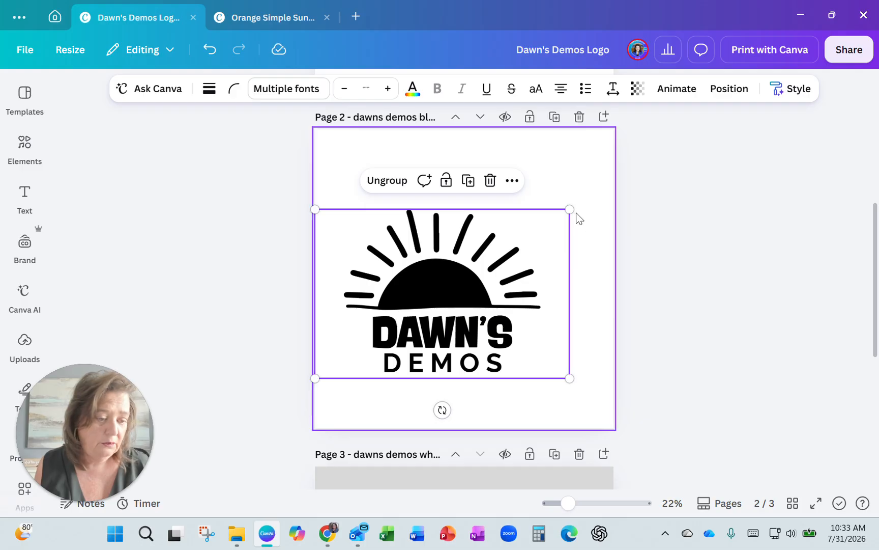
drag(570, 209, 614, 190)
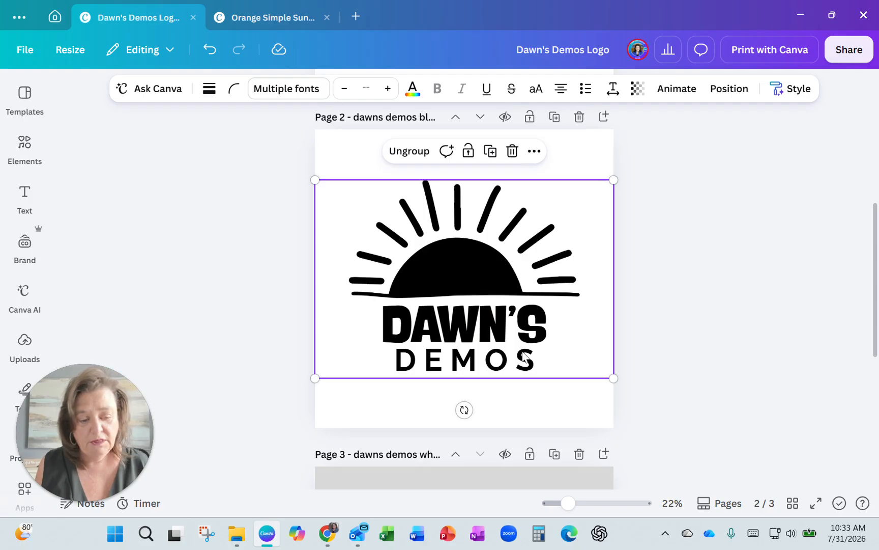
- Group the white sun graphic and both text lines on page 3, and enlarge the group to the full page width
scroll(524, 355, down, 5)
drag(291, 250, 571, 420)
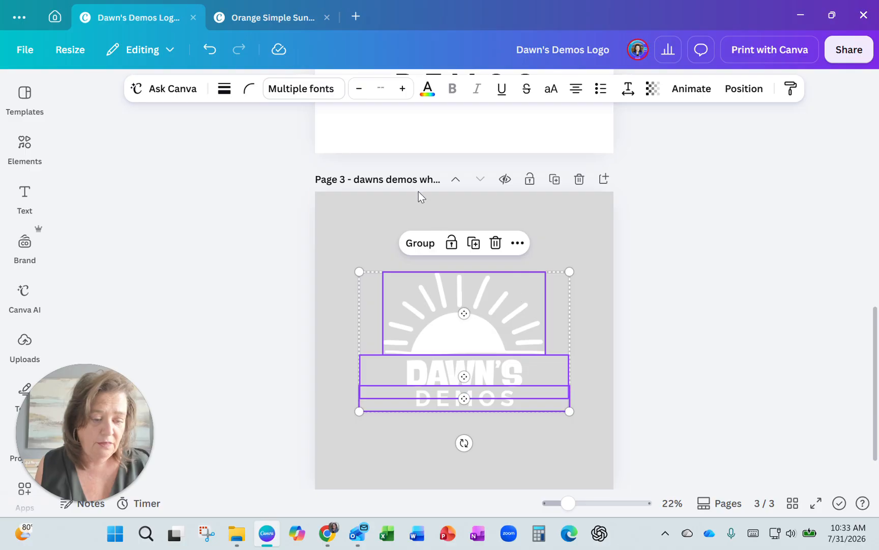
click(420, 243)
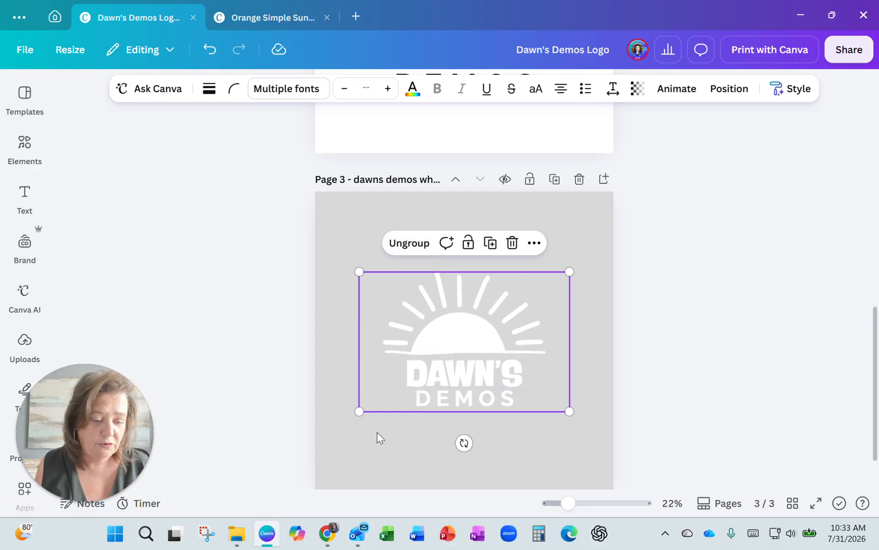
drag(360, 412, 311, 436)
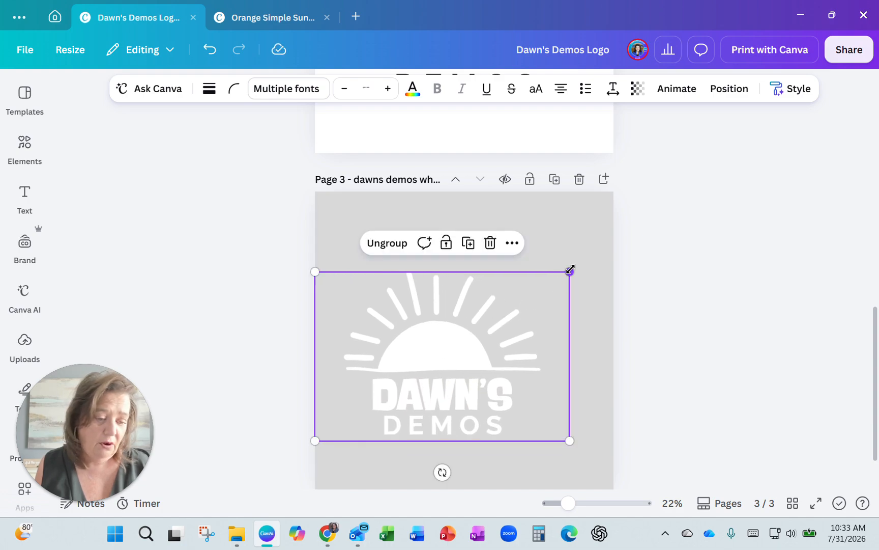
drag(610, 257, 617, 252)
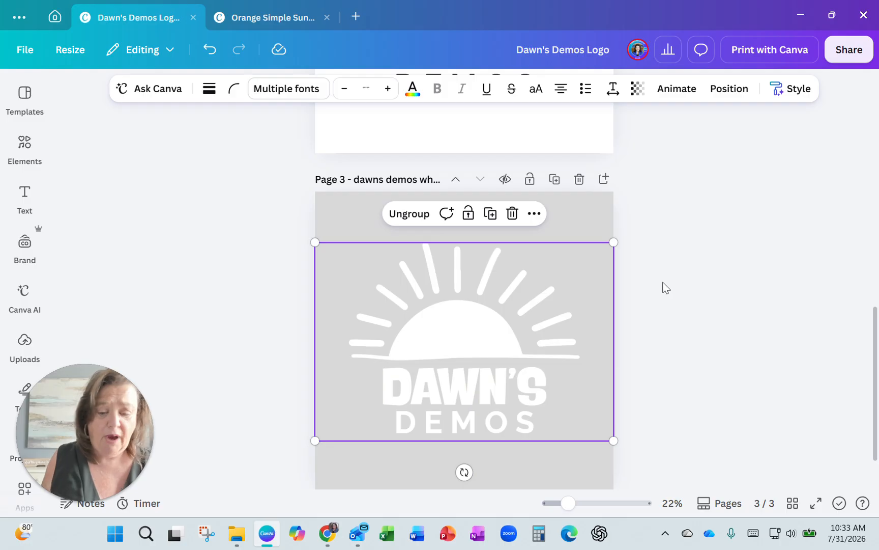
- Show all pages in grid view and download pages 1–3 as transparent-background PNGs at size 1.75
scroll(668, 274, up, 5)
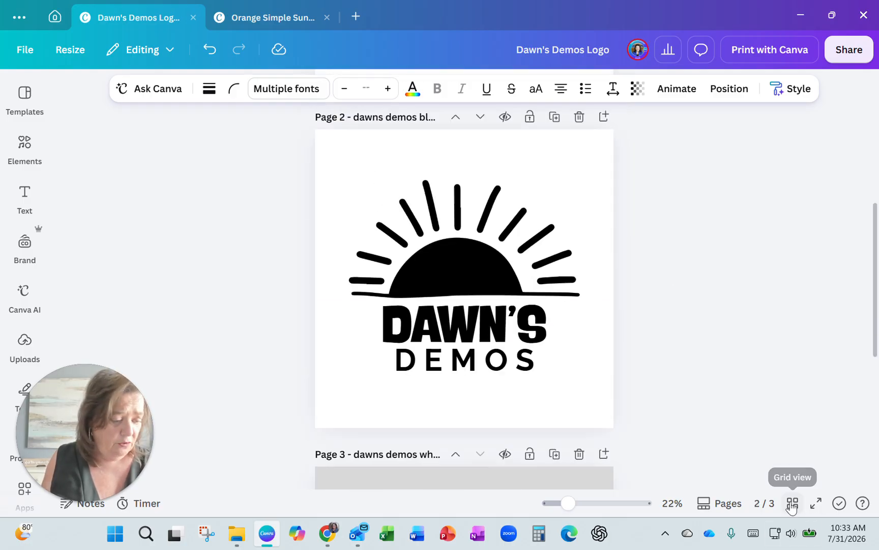
click(792, 502)
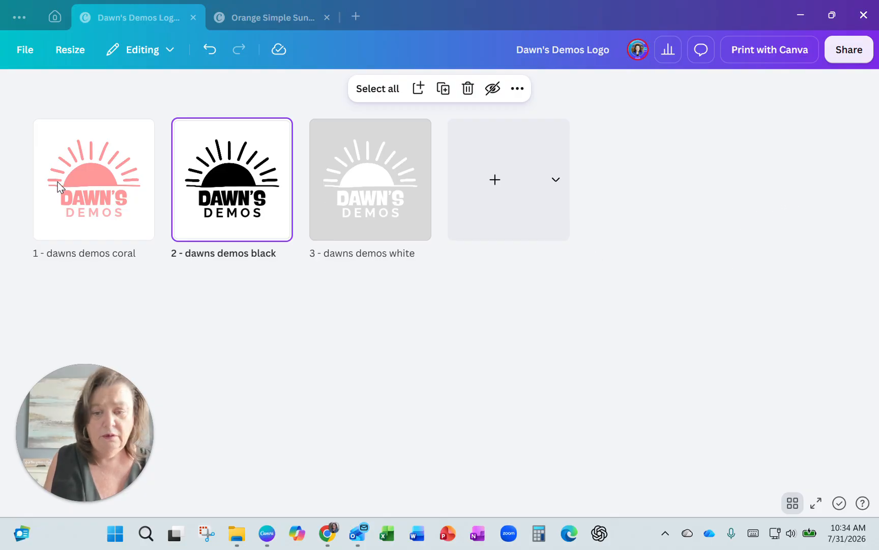
click(849, 50)
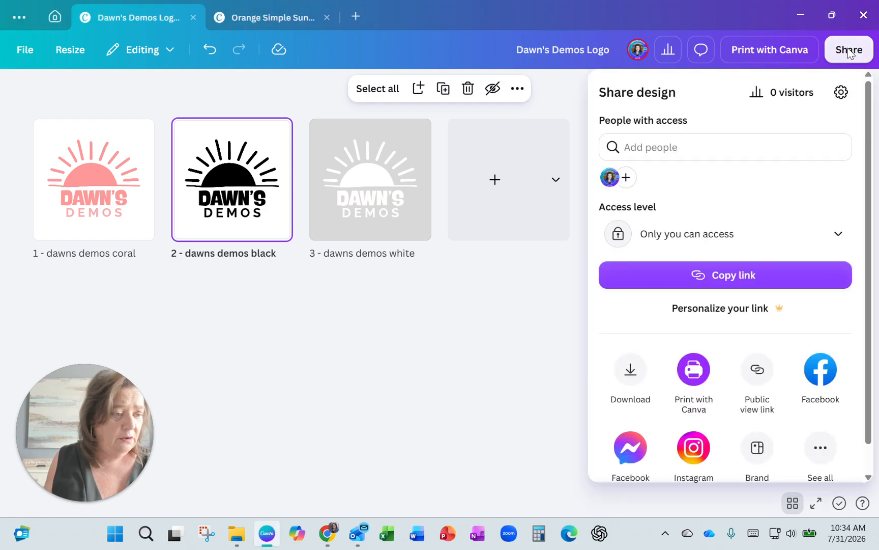
click(629, 377)
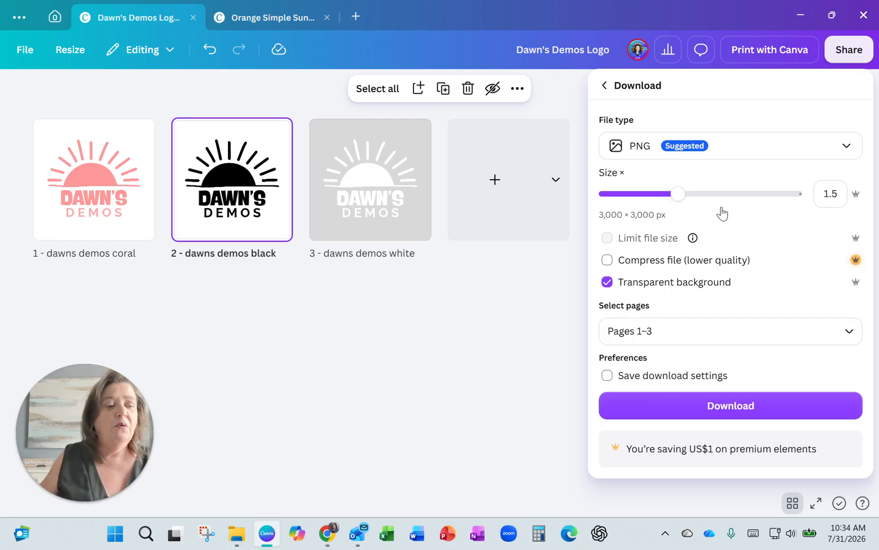
drag(678, 194, 697, 194)
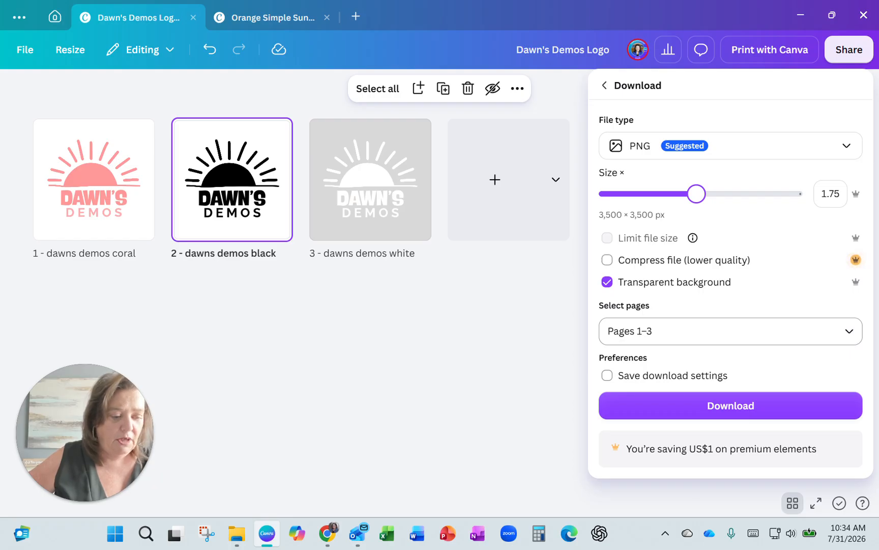
click(848, 332)
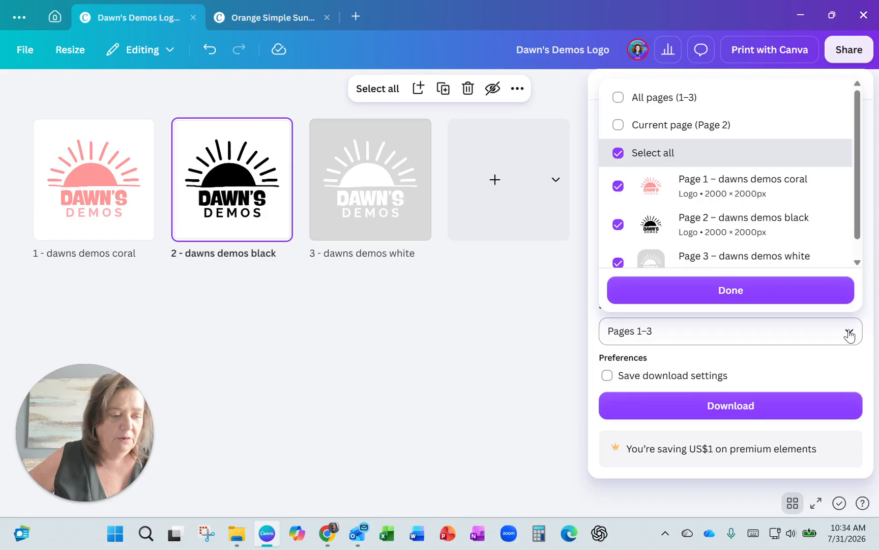
click(848, 335)
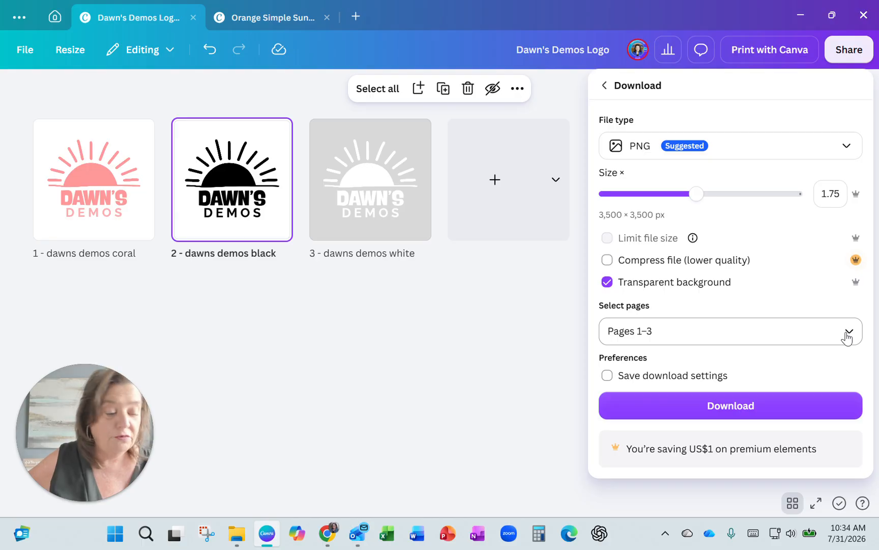
click(727, 407)
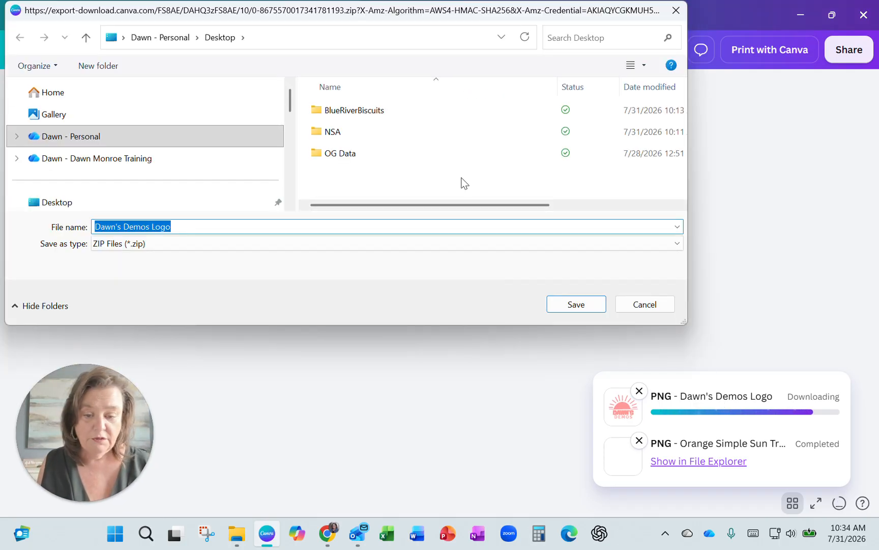
- Save the downloaded ZIP file to the Desktop as Dawn's Demos Logo
drag(404, 10, 519, 56)
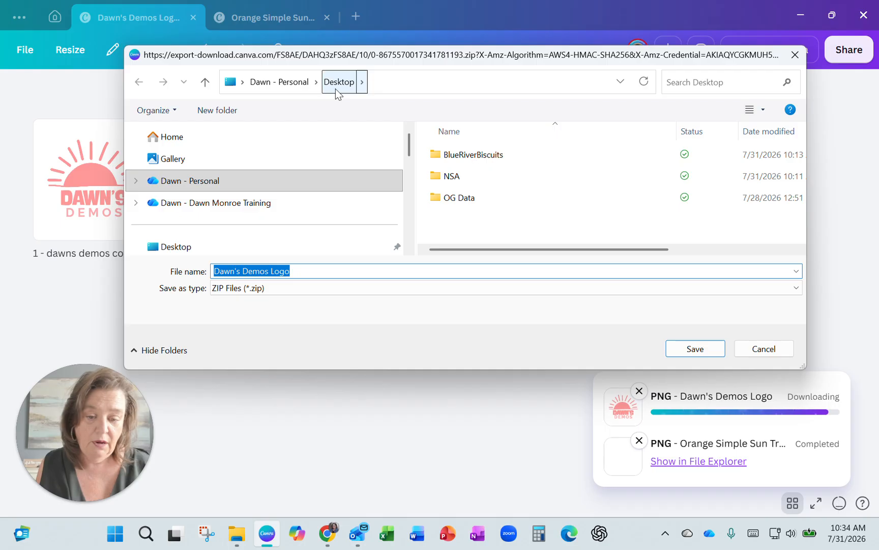
click(188, 247)
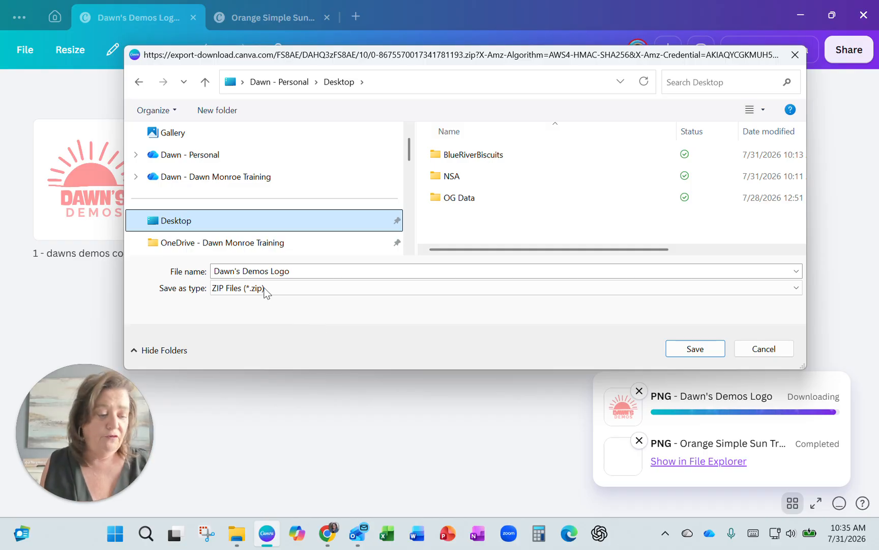
click(700, 352)
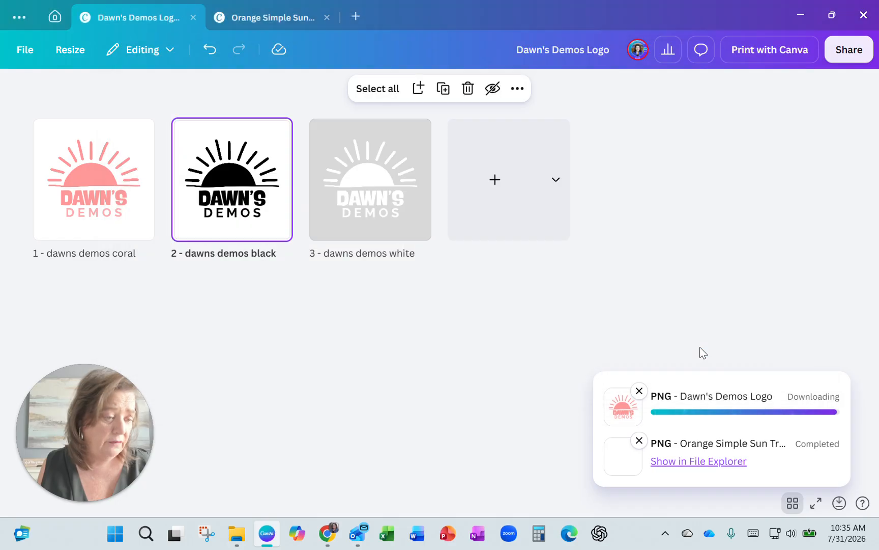
- Go to the Windows desktop, move the Dawn's Demos Logo ZIP to an empty area and open it in File Explorer
click(801, 15)
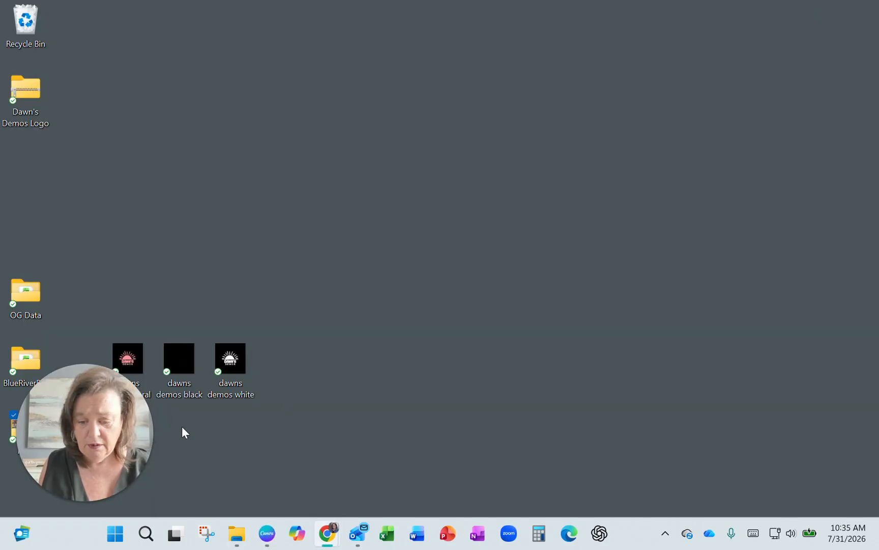
drag(39, 101, 448, 111)
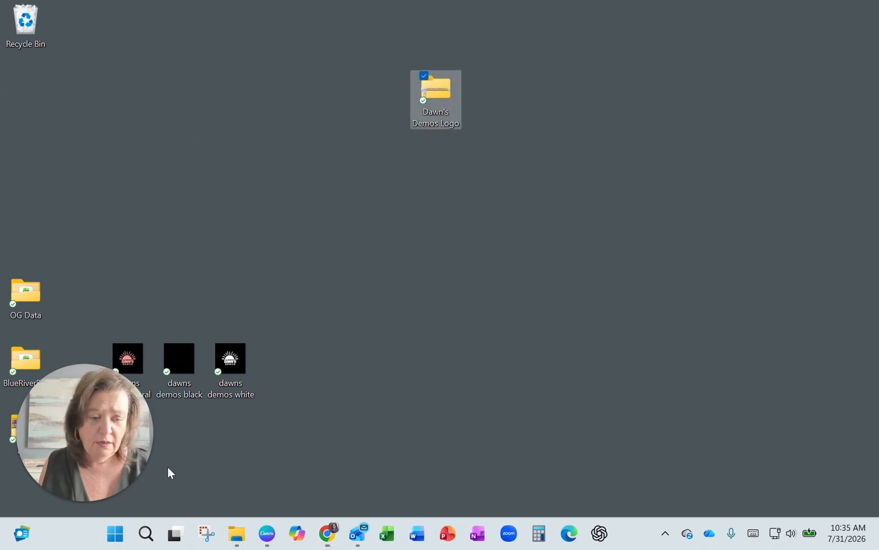
double_click(433, 97)
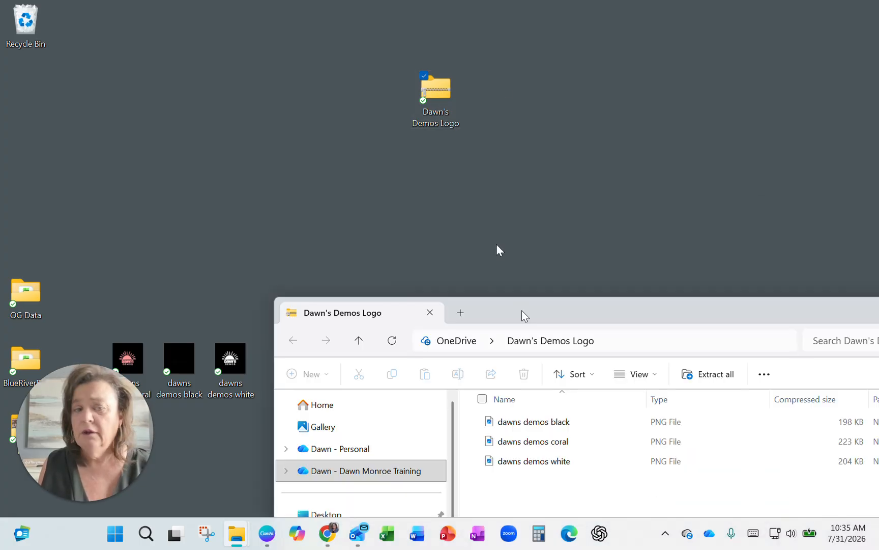
drag(527, 313, 359, 49)
- Extract all logo files from the ZIP into a new Desktop folder named Logos
click(555, 110)
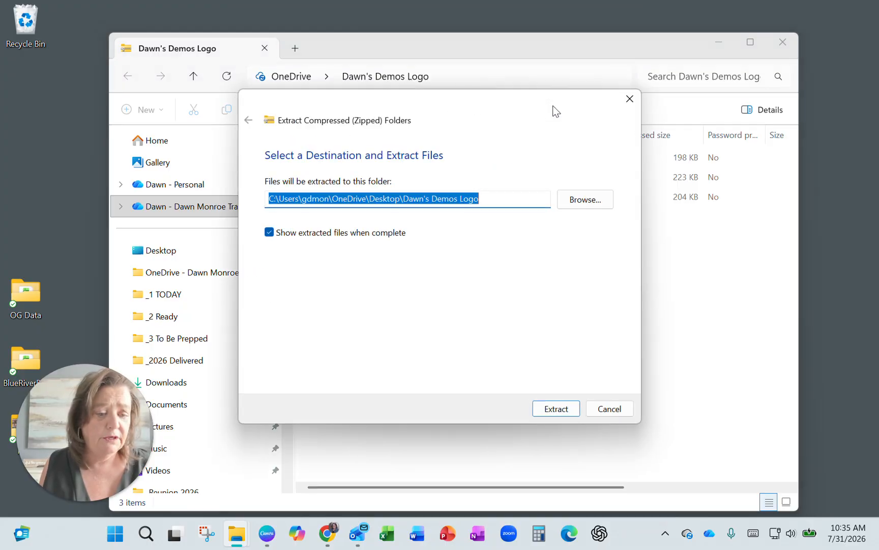
click(585, 199)
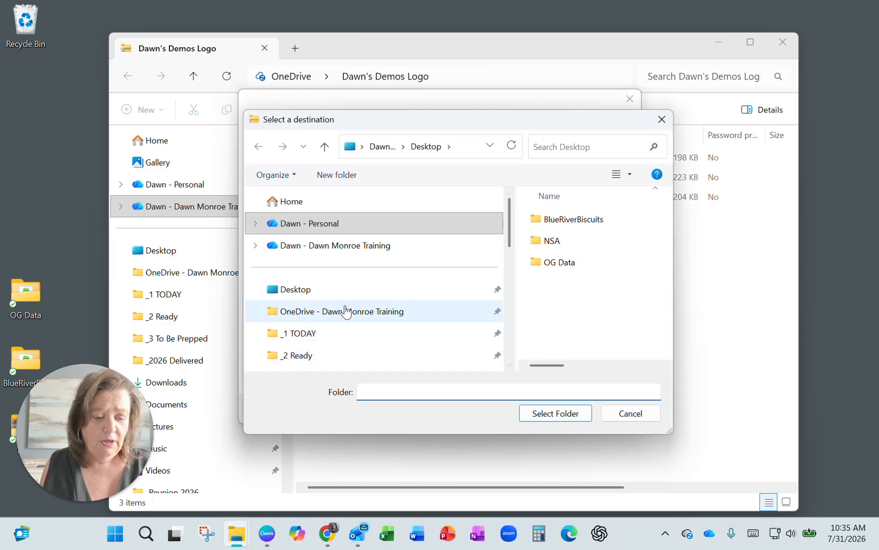
click(327, 288)
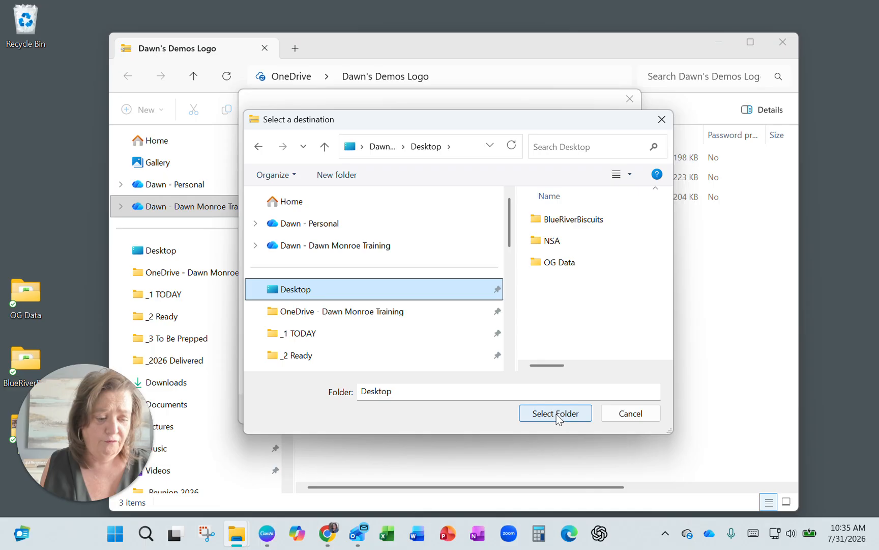
click(345, 176)
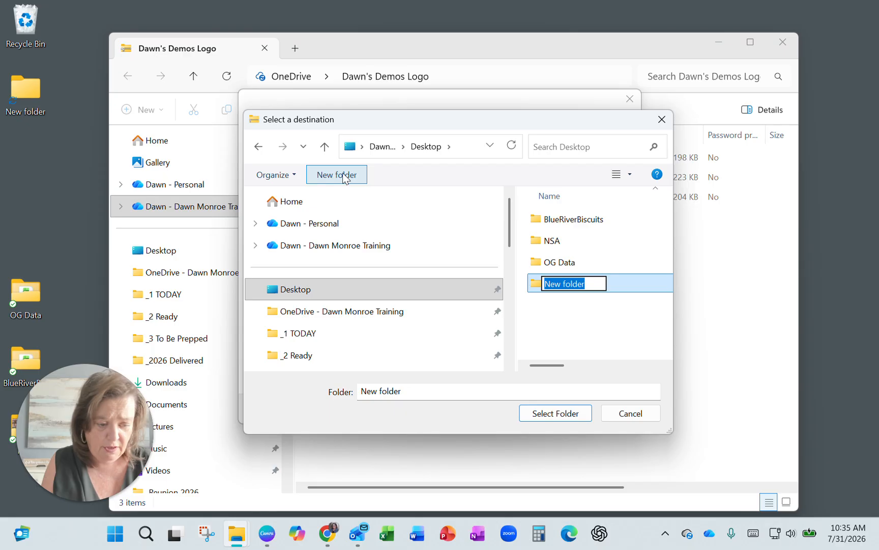
text(Logos)
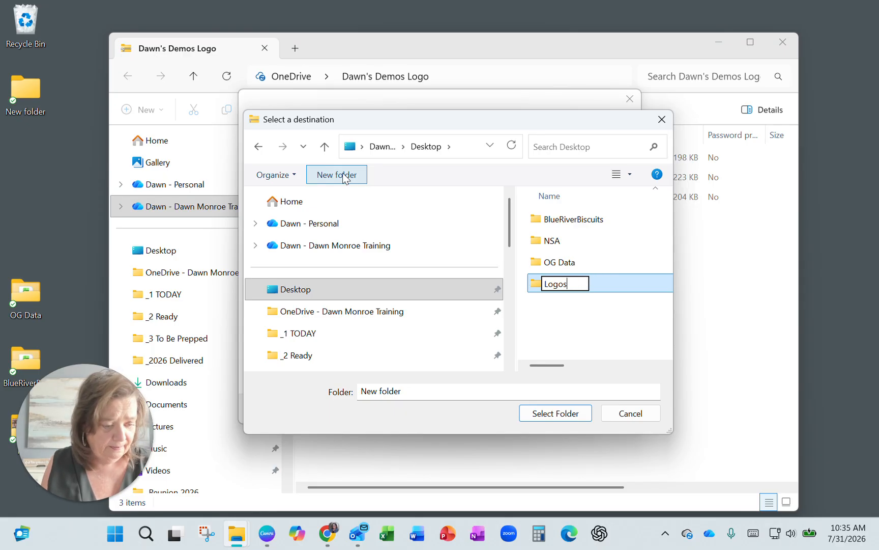
key(Return)
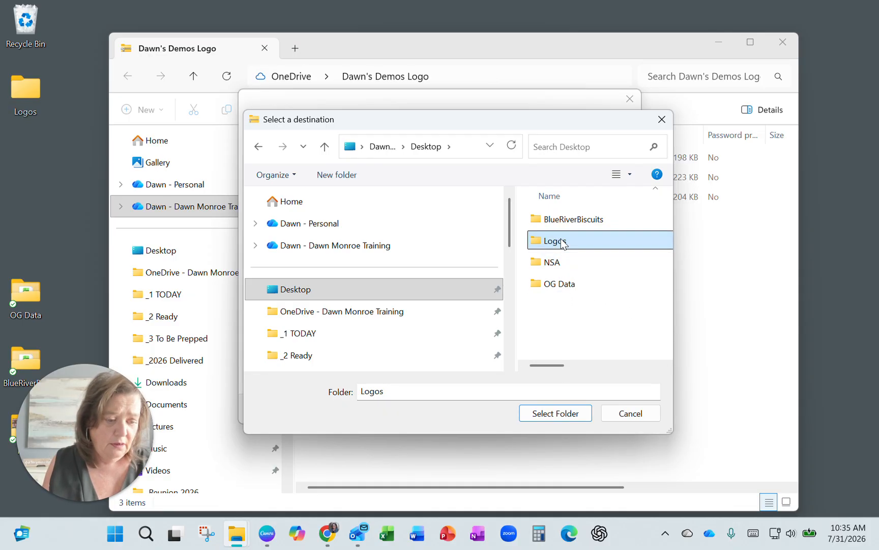
double_click(560, 241)
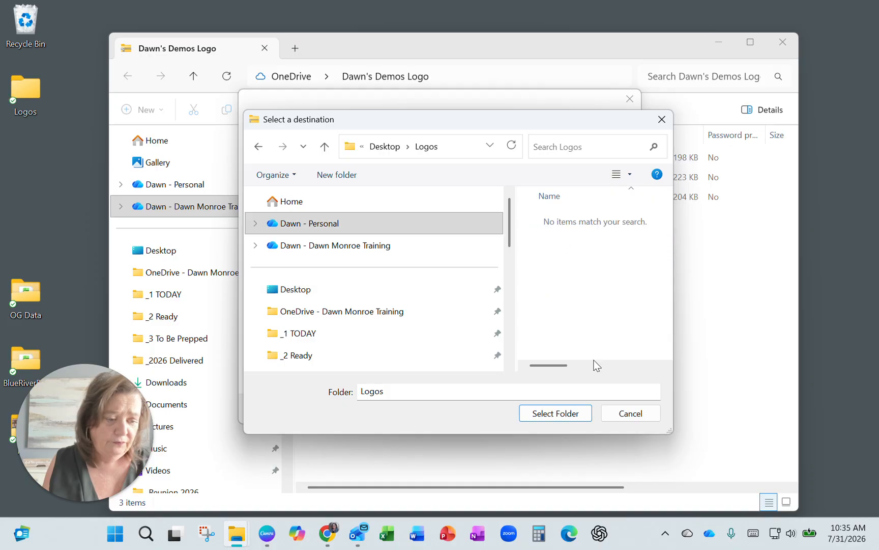
click(563, 412)
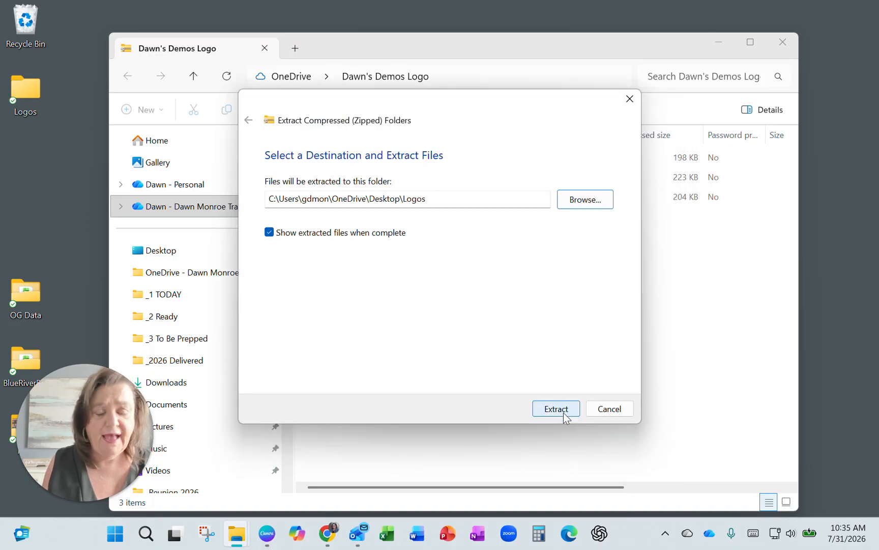
click(563, 412)
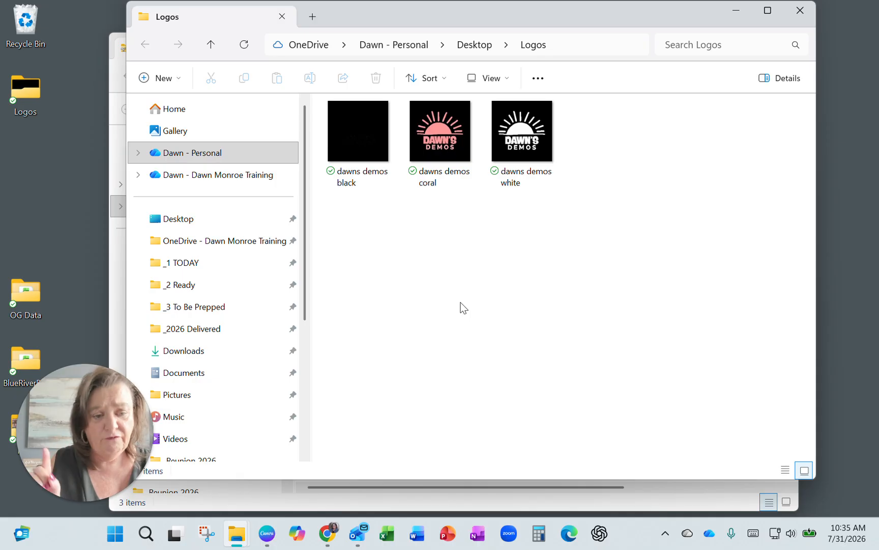
- View the extracted dawns demos coral image, and close the viewer and both File Explorer windows
click(435, 141)
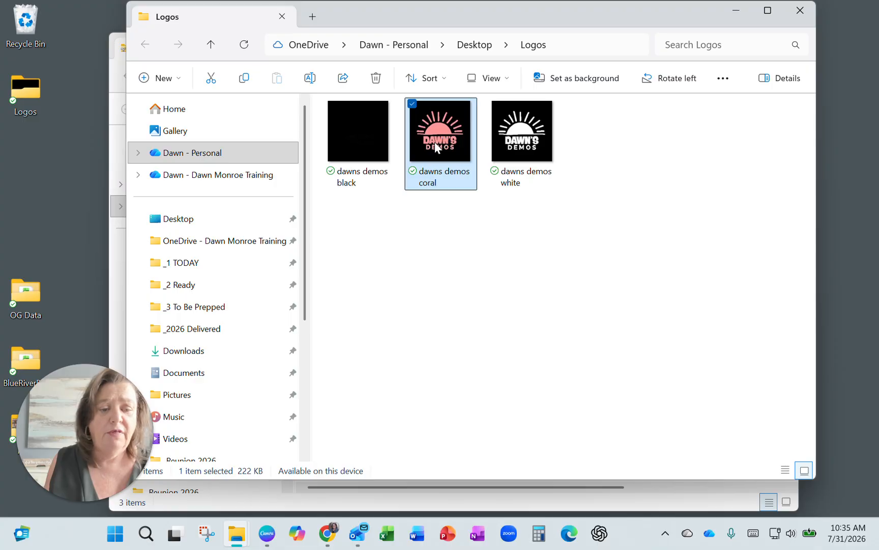
double_click(435, 142)
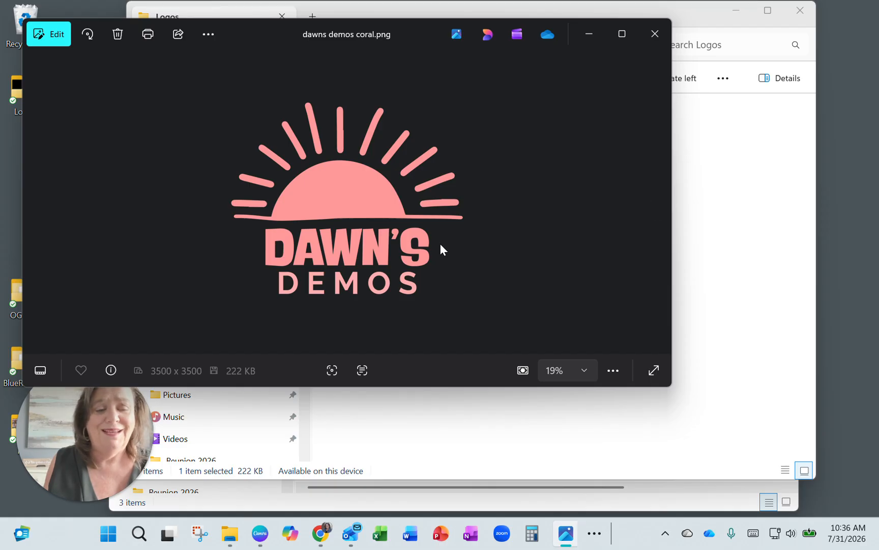
click(655, 33)
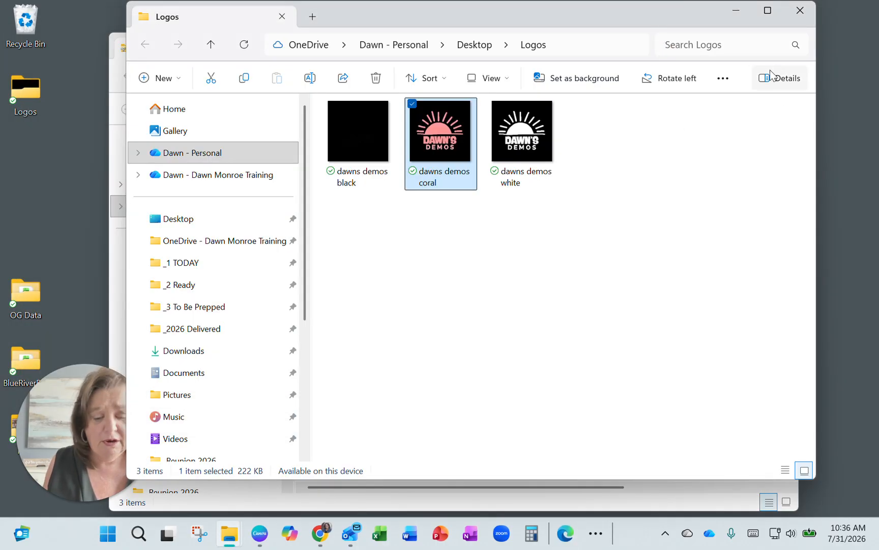
click(801, 11)
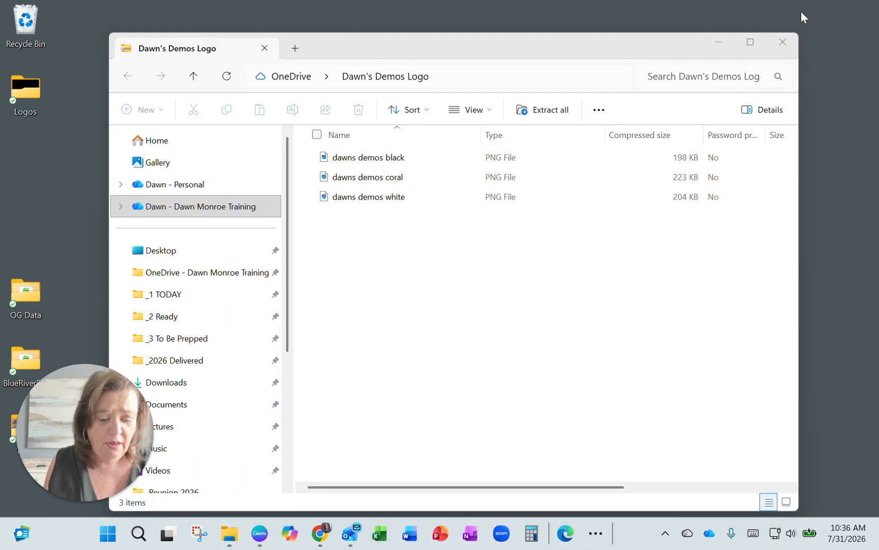
click(782, 43)
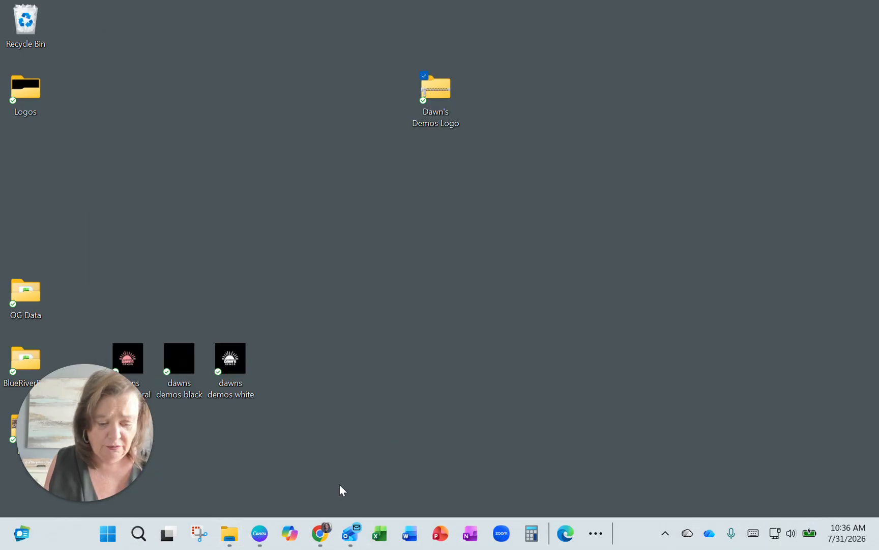
- Switch back to Canva, go to its home area and close the Orange Simple Sun Travel Agency Logo preview
click(261, 535)
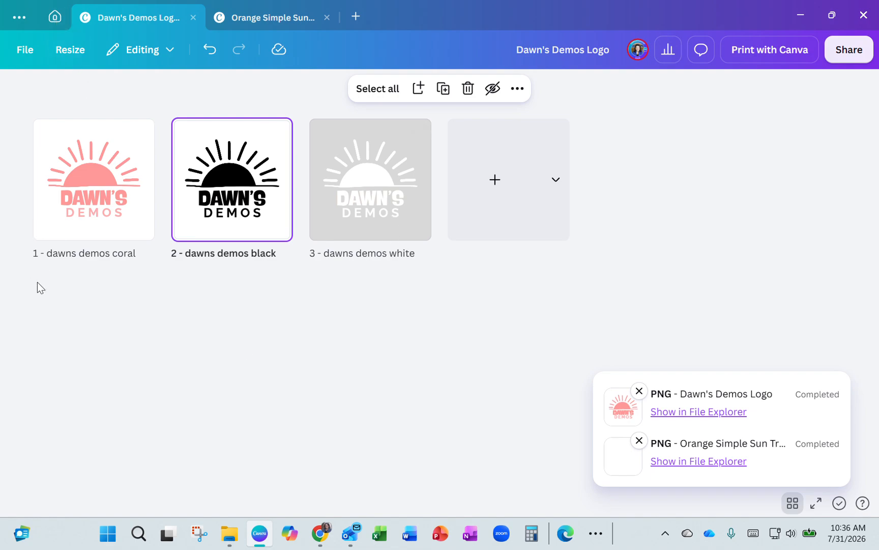
click(34, 305)
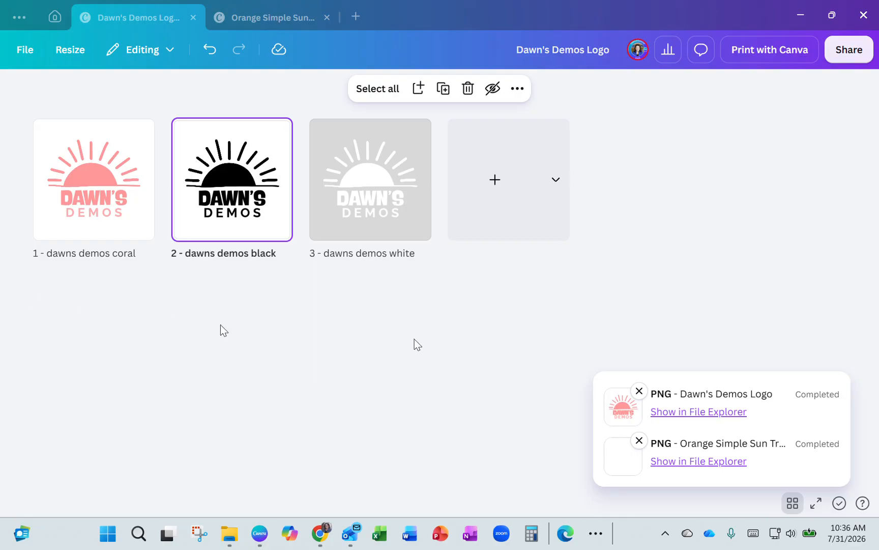
click(55, 18)
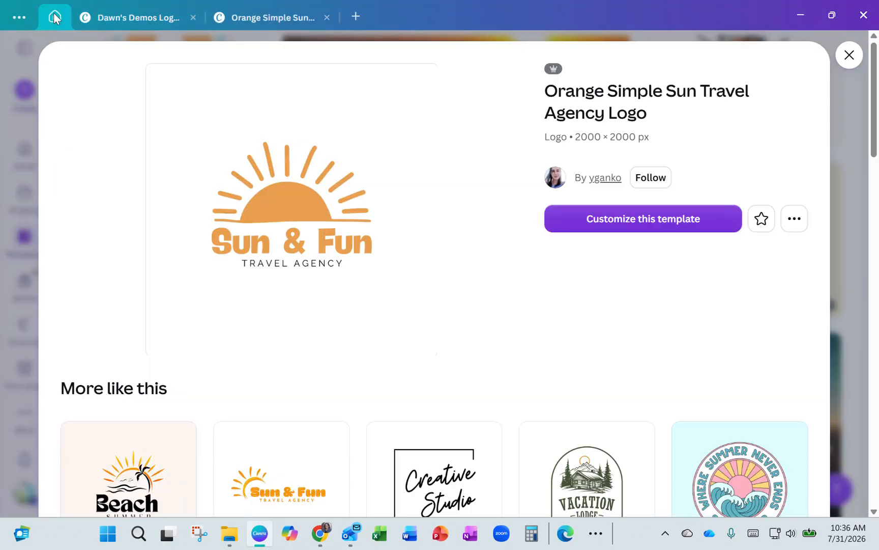
click(849, 54)
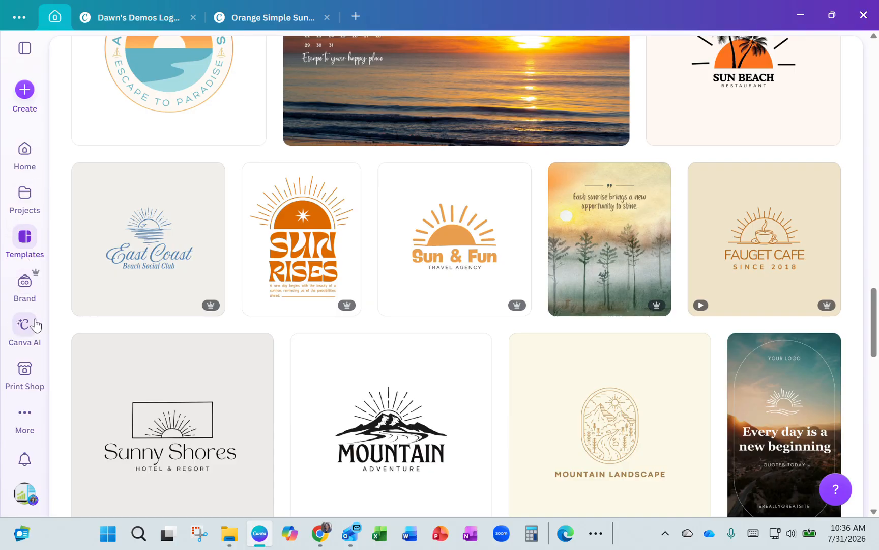
click(24, 437)
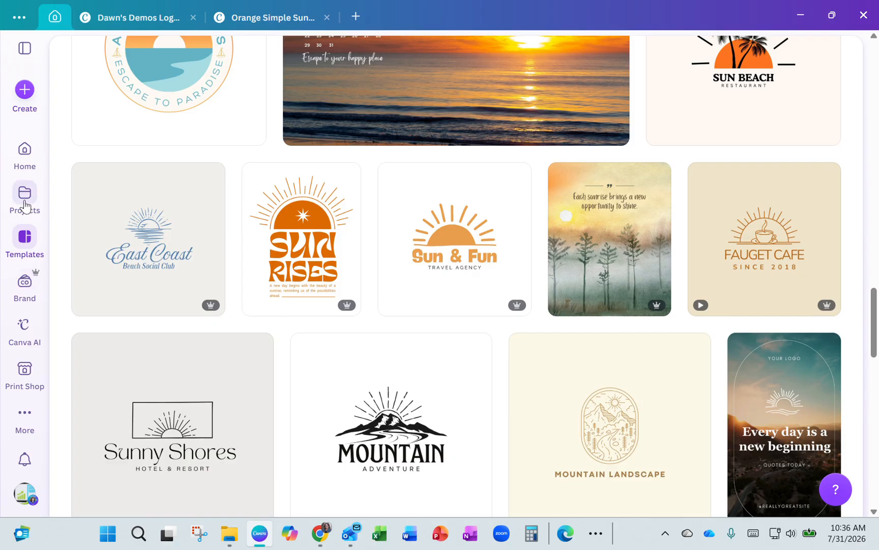
mouse_move(24, 413)
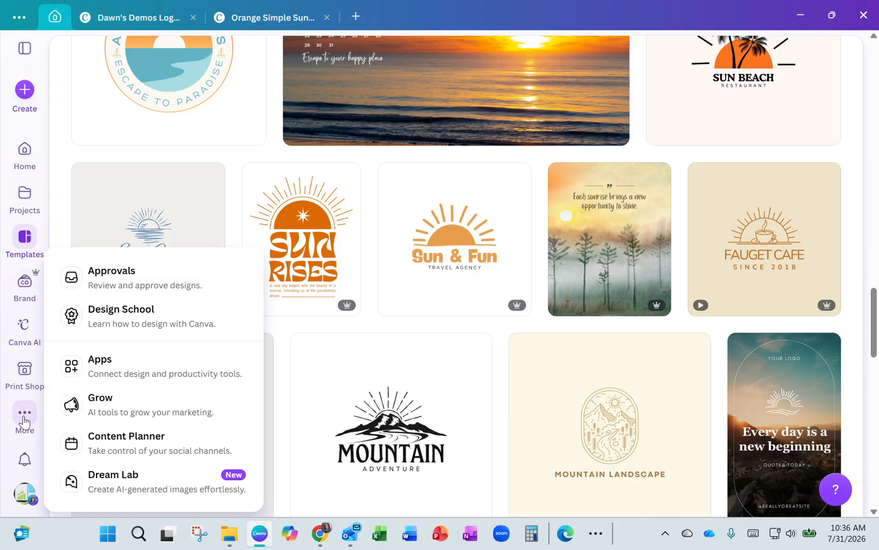
scroll(23, 420, down, 4)
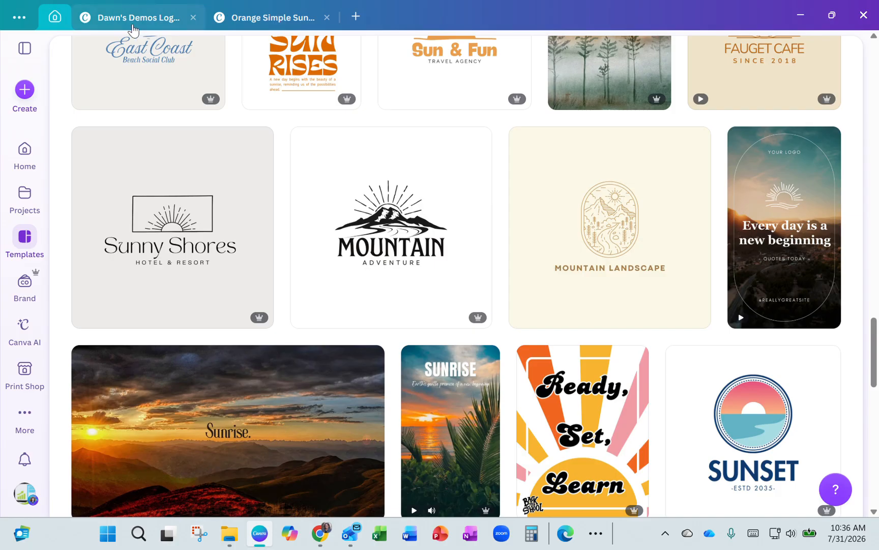
- Create a new blank presentation design and collapse its templates side panel
click(24, 90)
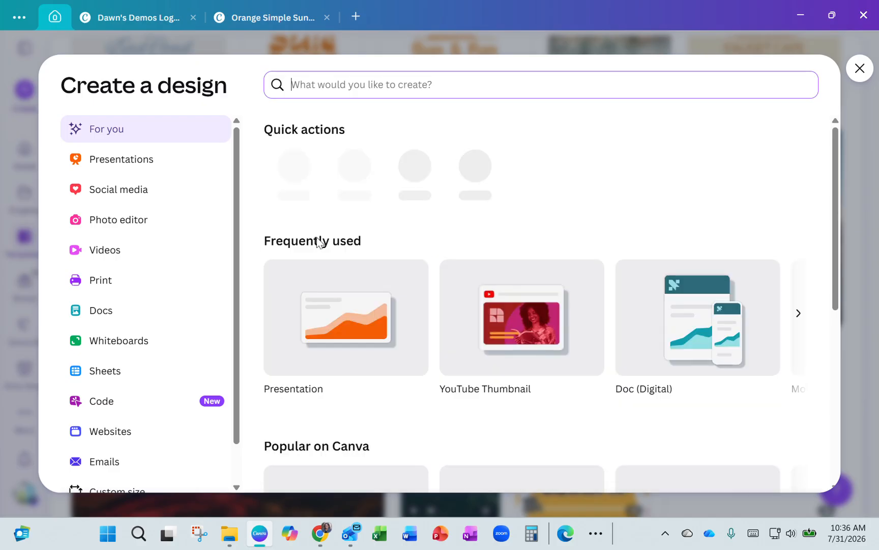
click(329, 321)
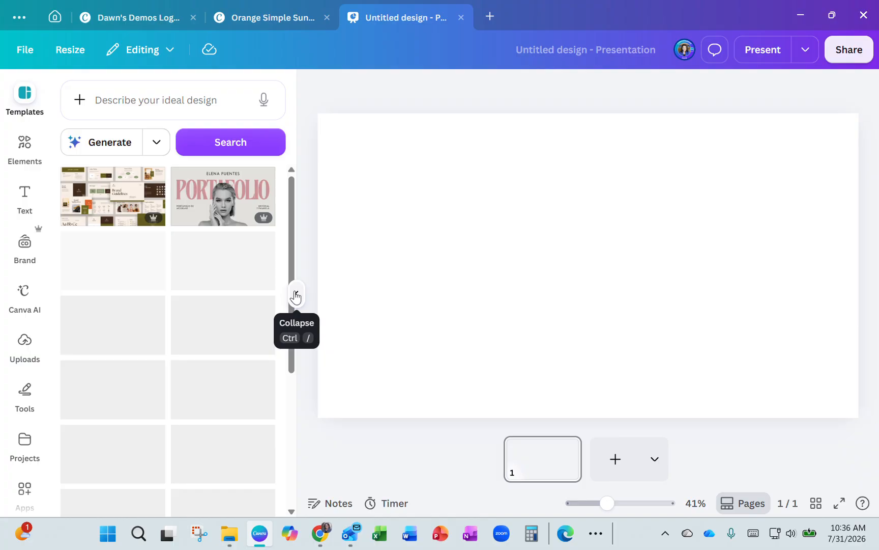
click(295, 296)
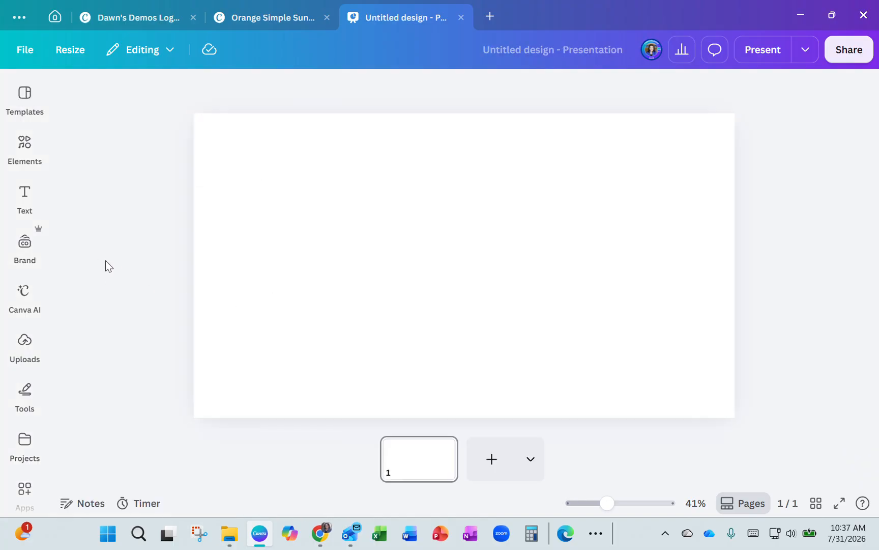
- Upload dawns demos black, dawns demos coral and dawns demos white from the Logos folder on the Desktop to the Canva uploads
click(23, 354)
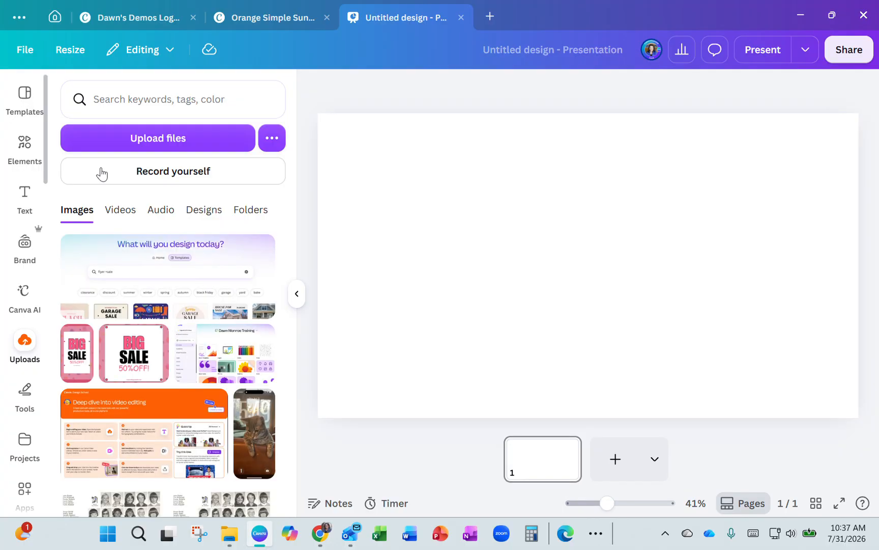
click(169, 140)
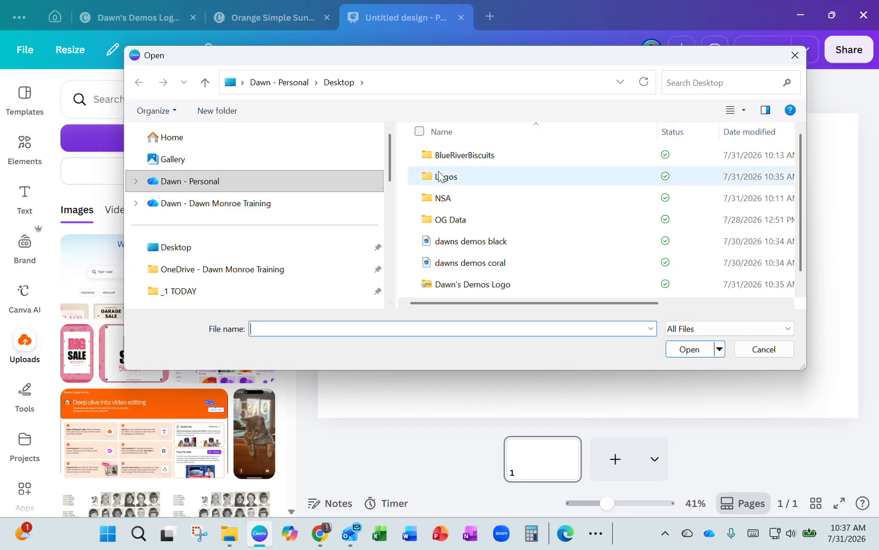
click(440, 175)
double_click(440, 175)
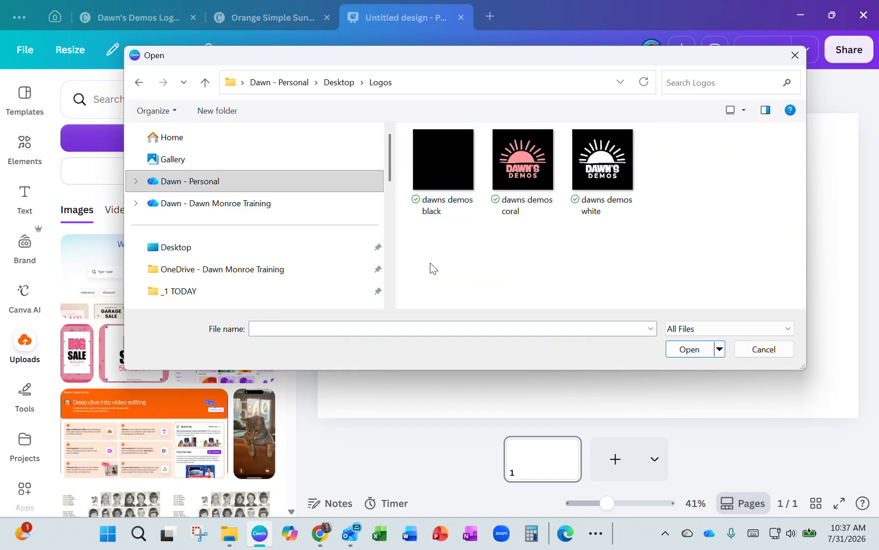
drag(431, 263, 648, 144)
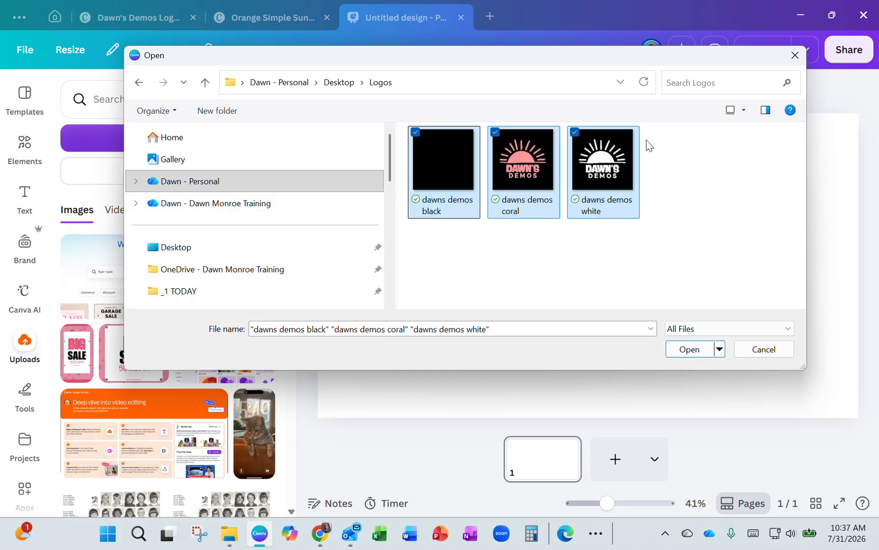
click(695, 352)
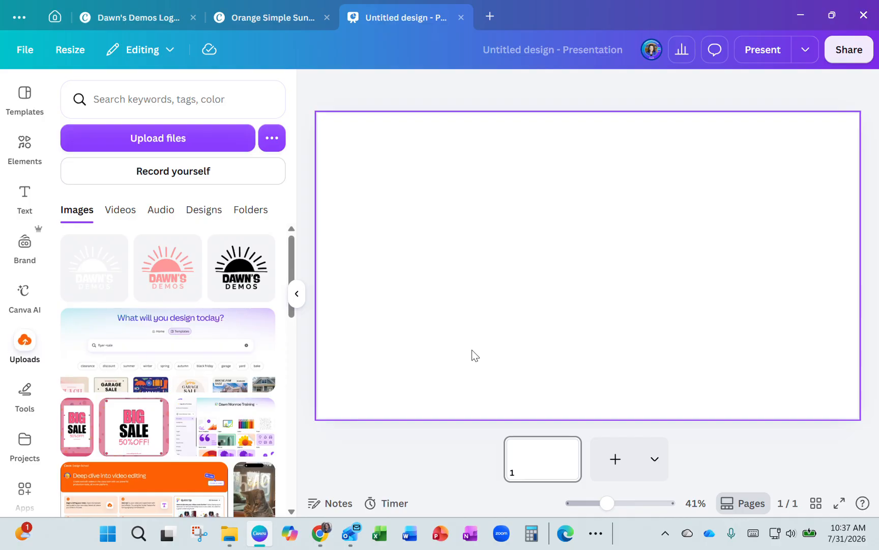
- Place the uploaded black, coral and white logos on the blank slide, shrinking each and moving the coral one beside the black
click(241, 280)
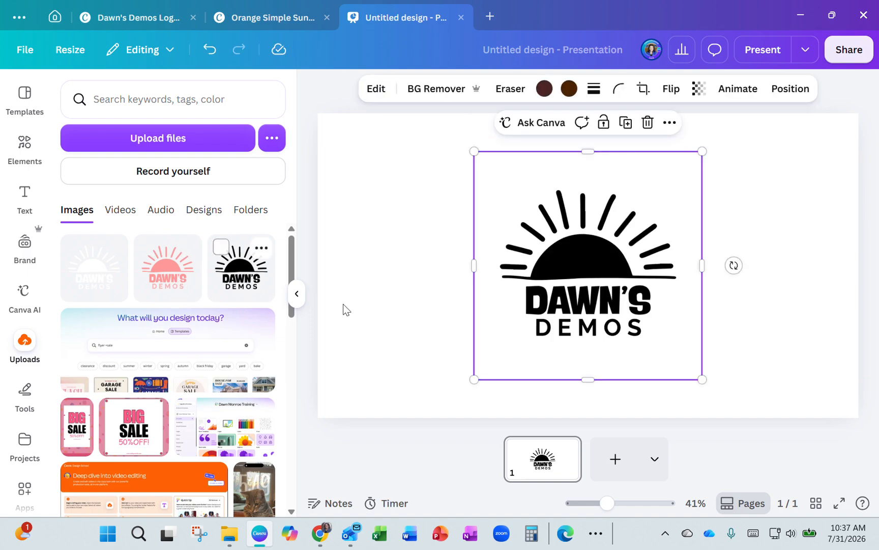
drag(476, 379, 596, 259)
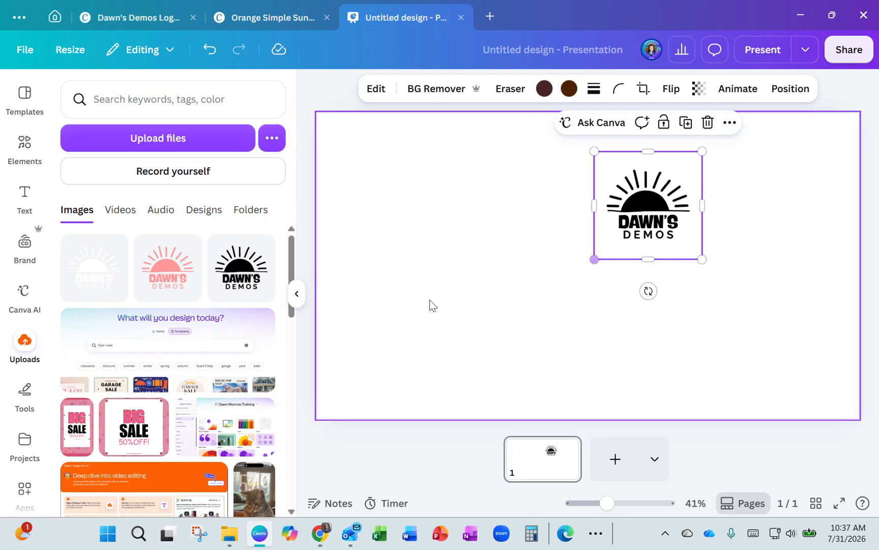
click(173, 272)
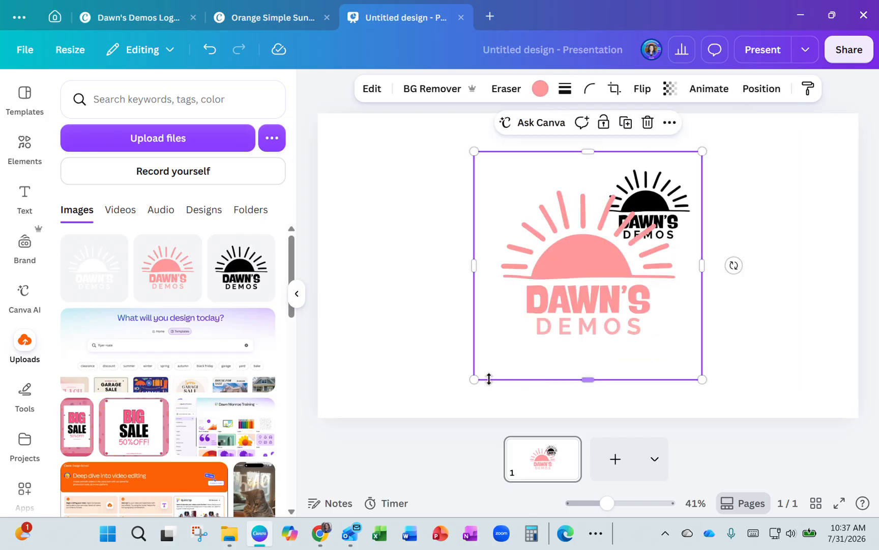
drag(474, 379, 528, 292)
drag(583, 239, 462, 230)
click(95, 266)
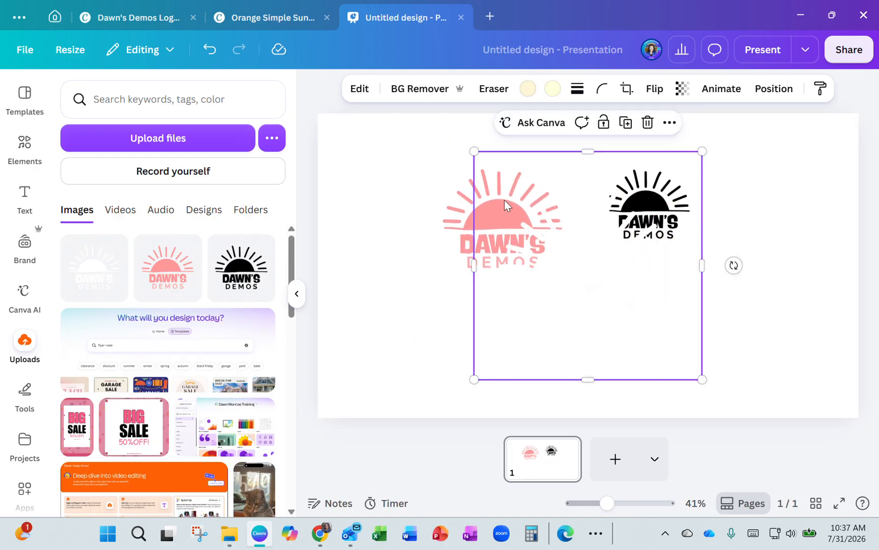
drag(472, 149, 543, 218)
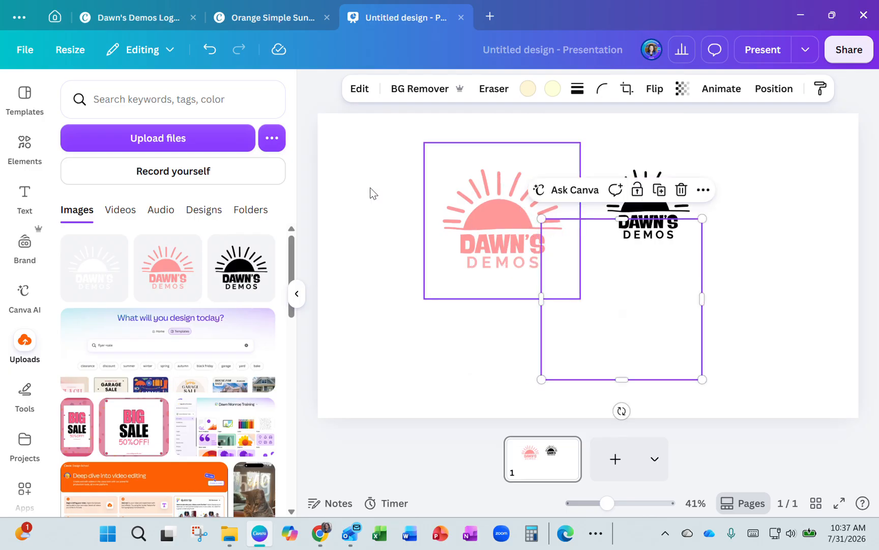
- Set the slide background to a light gray from the default solid colors
click(364, 169)
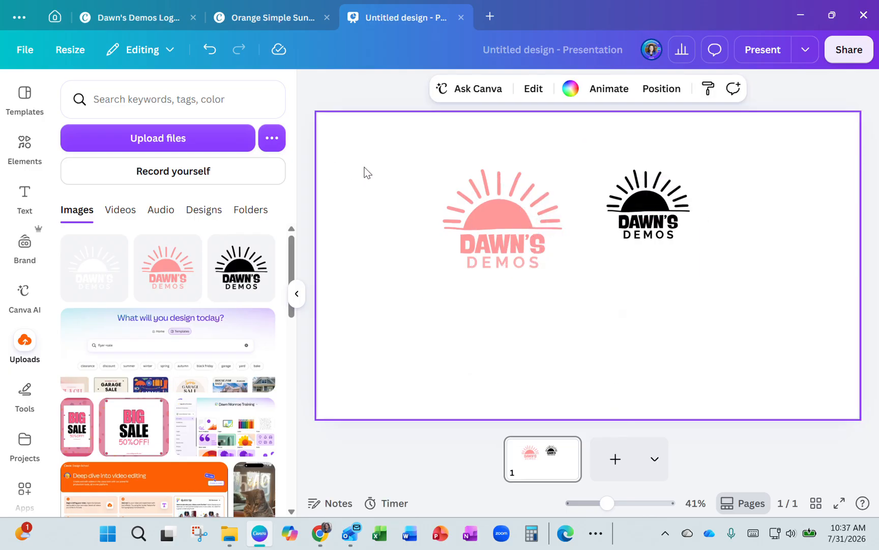
click(571, 89)
scroll(217, 326, down, 3)
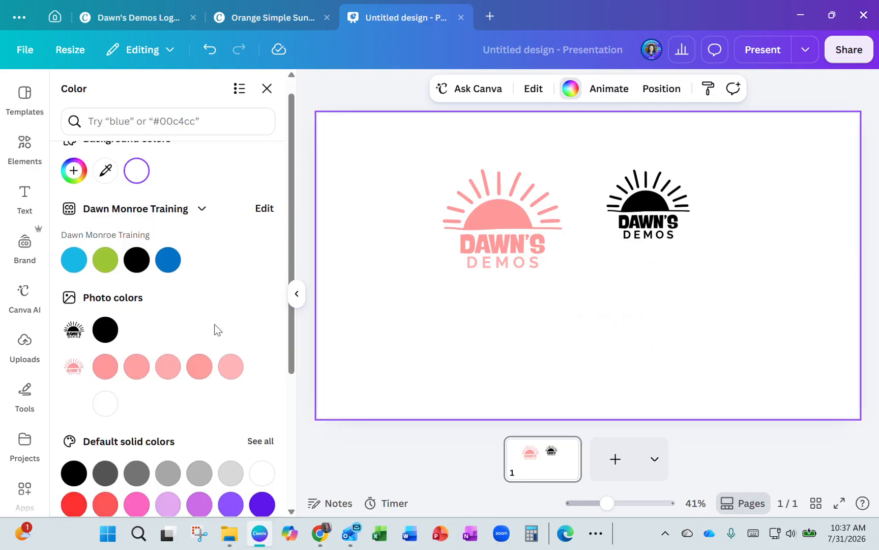
click(200, 355)
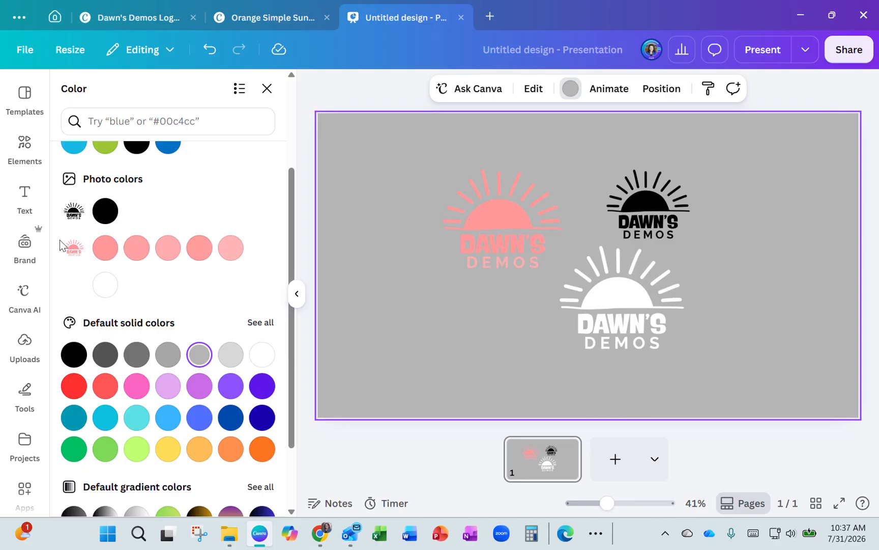
- Open the brand assets and switch to the Dawn's Demos Brand Kit
click(24, 244)
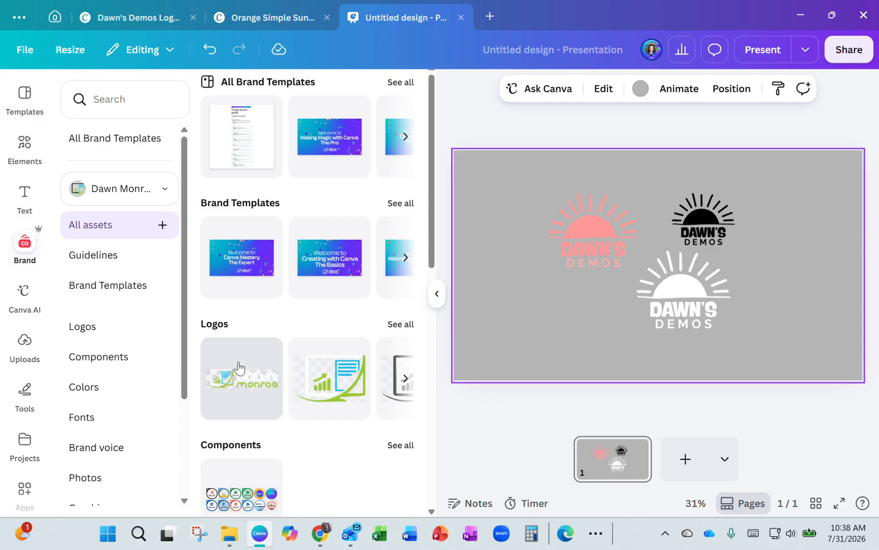
click(165, 188)
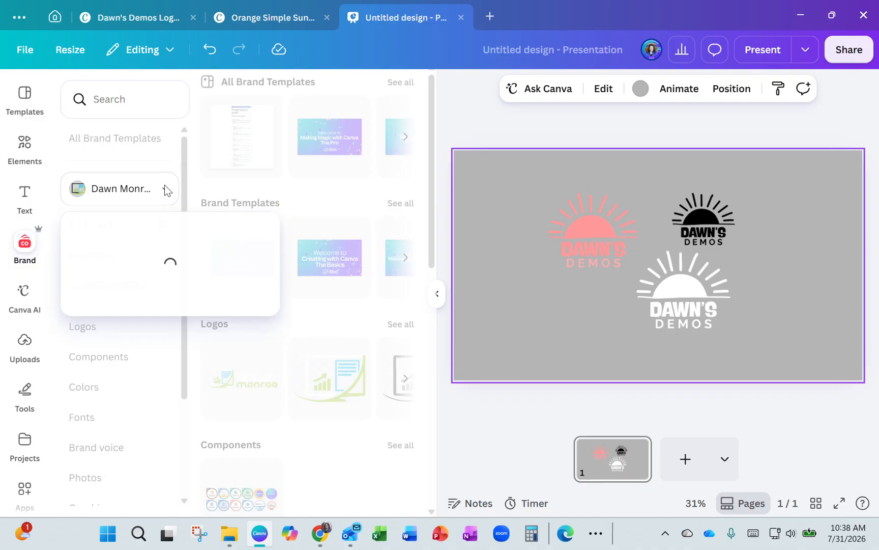
scroll(162, 293, down, 4)
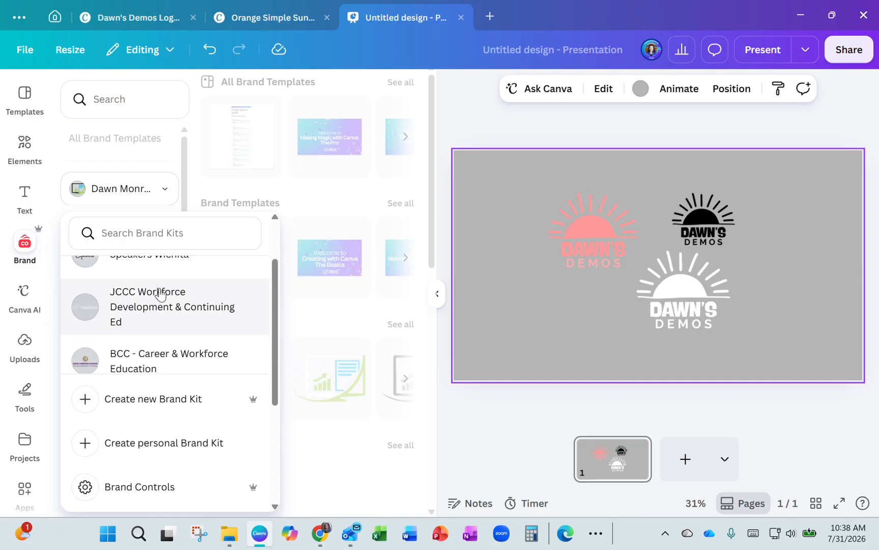
scroll(159, 294, down, 2)
click(121, 355)
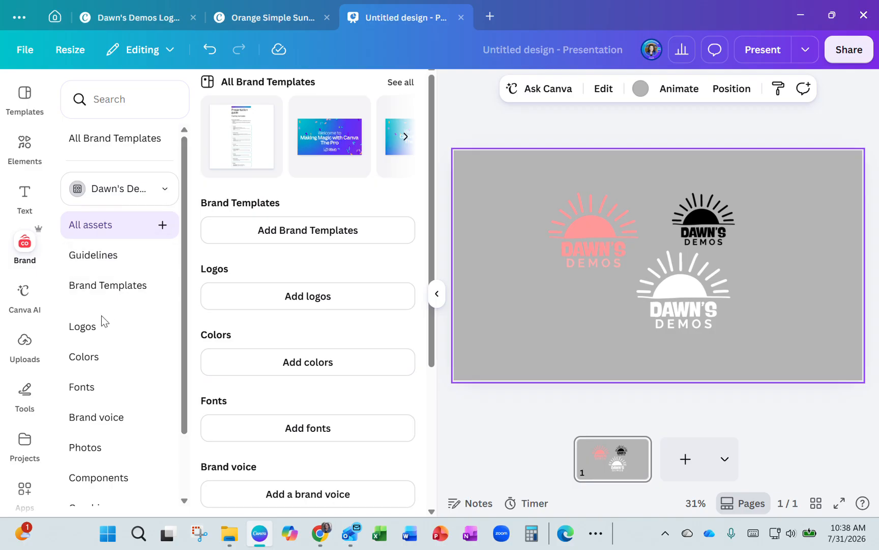
- Upload the black, coral and white logo files to the Logos section of the Dawn's Demos Brand Kit and save them
click(91, 332)
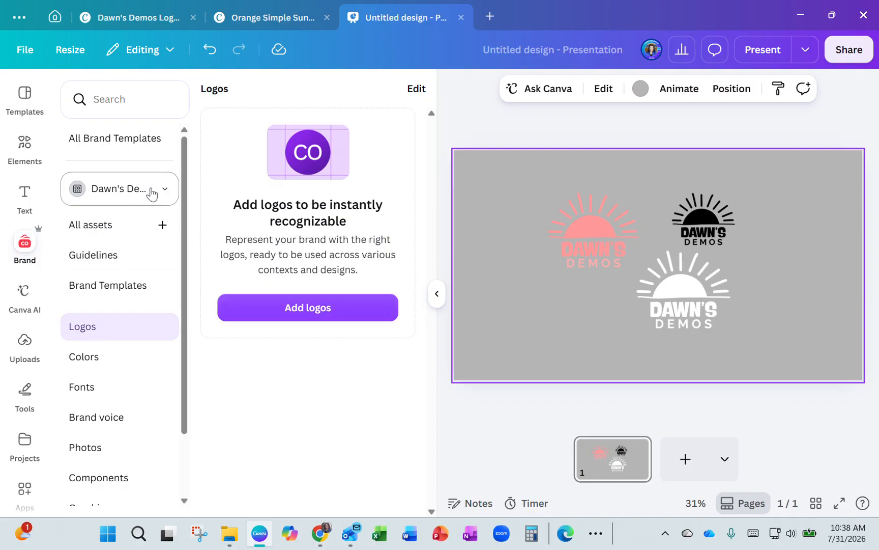
click(107, 232)
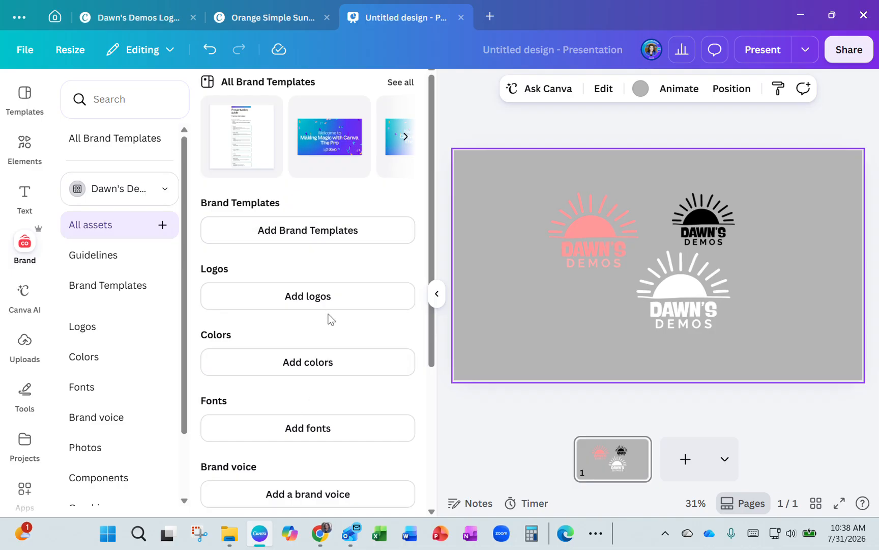
click(286, 296)
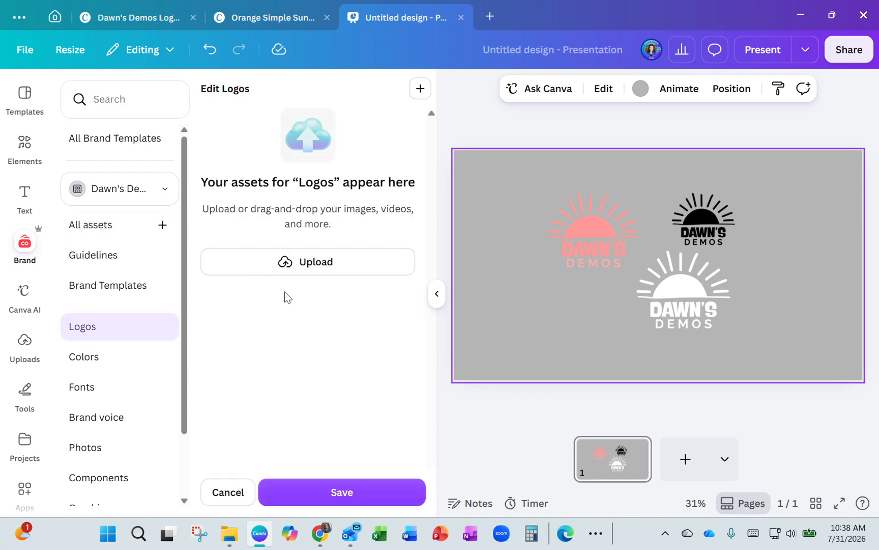
click(304, 263)
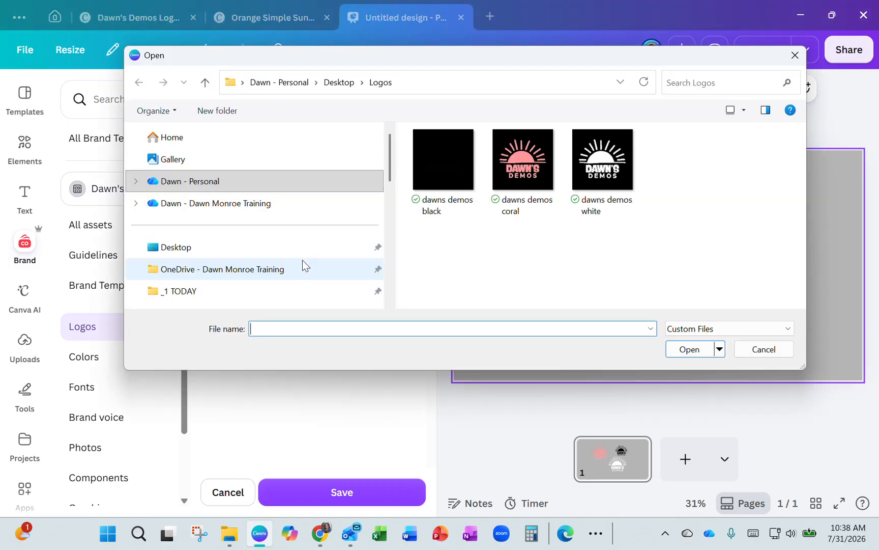
drag(452, 264, 630, 149)
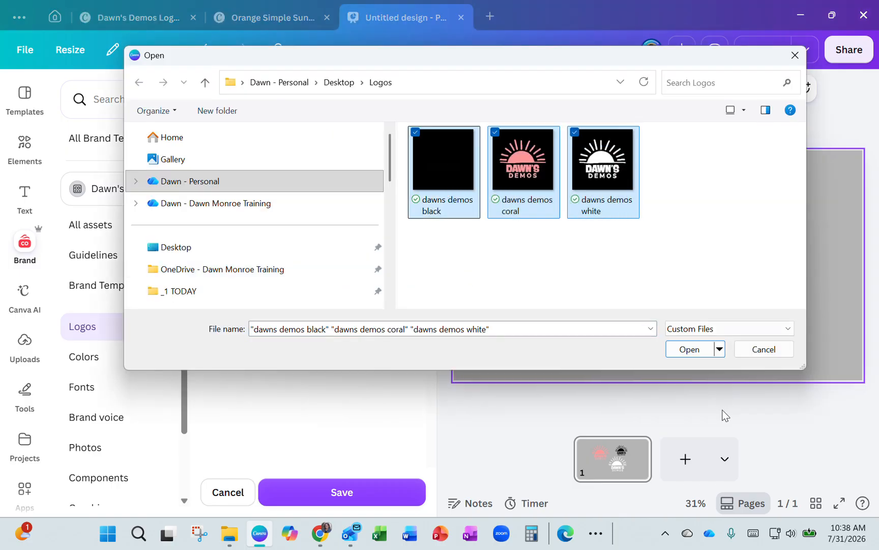
click(692, 351)
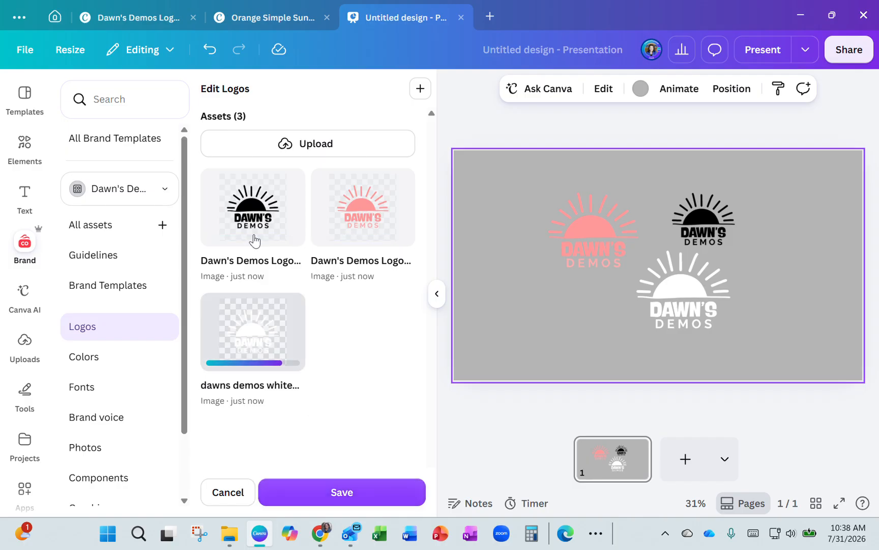
click(341, 492)
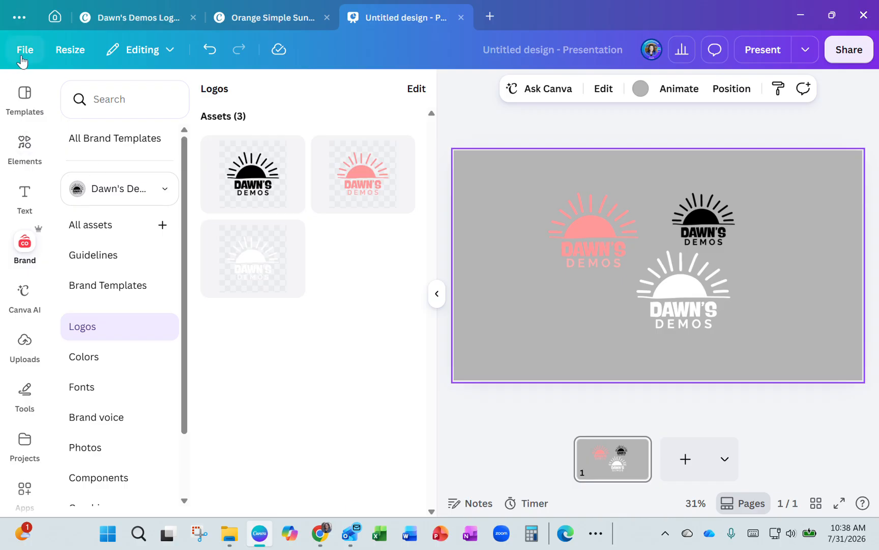
- Return to the Canva home area and browse the professionally designed templates for presentations
click(55, 20)
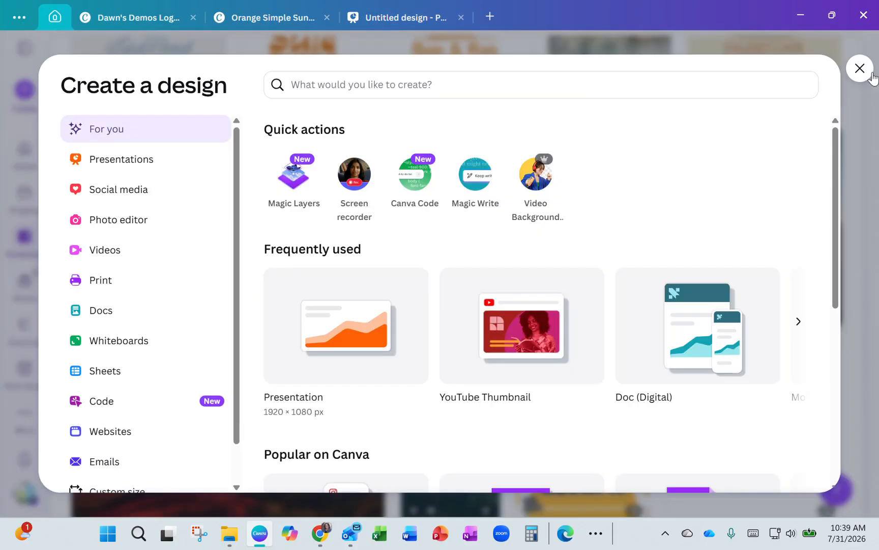
click(147, 167)
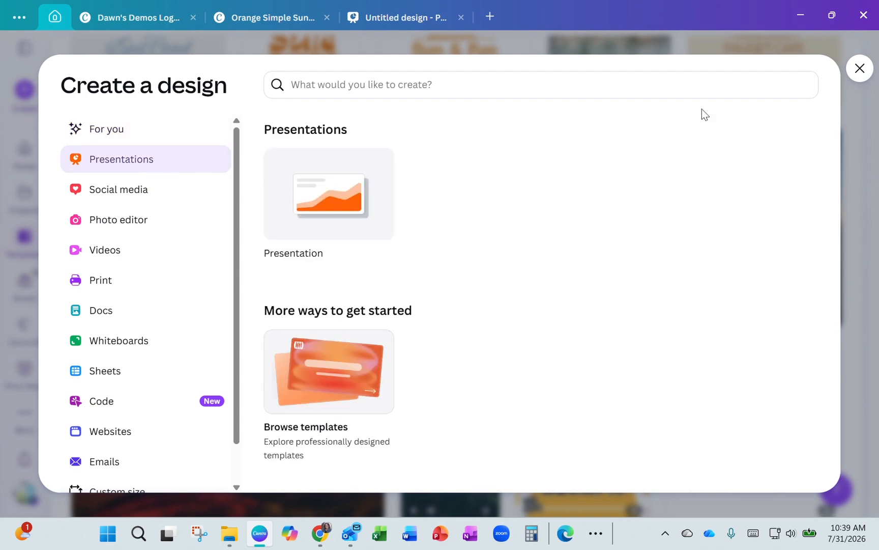
click(339, 388)
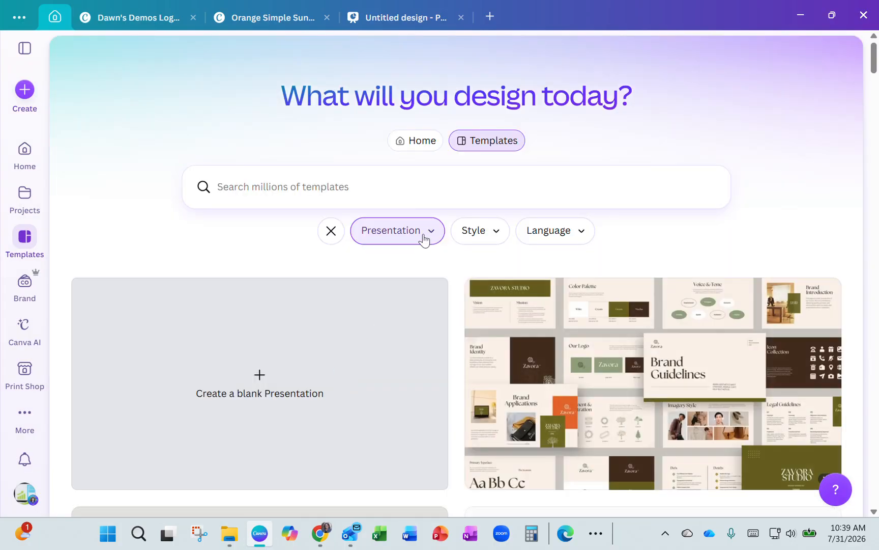
- Search the presentation templates for business and open the preview of the Blue Minimalist Modern Company Profile Presentation
click(341, 187)
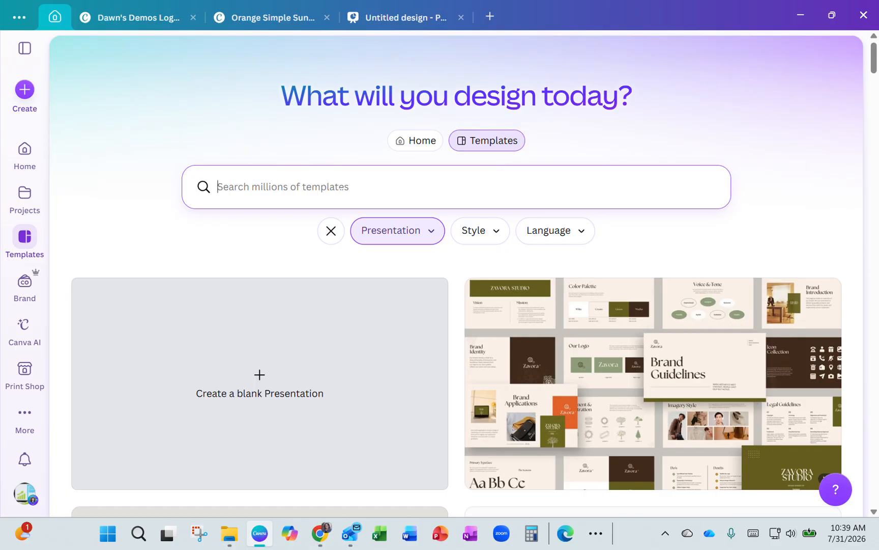
text(business)
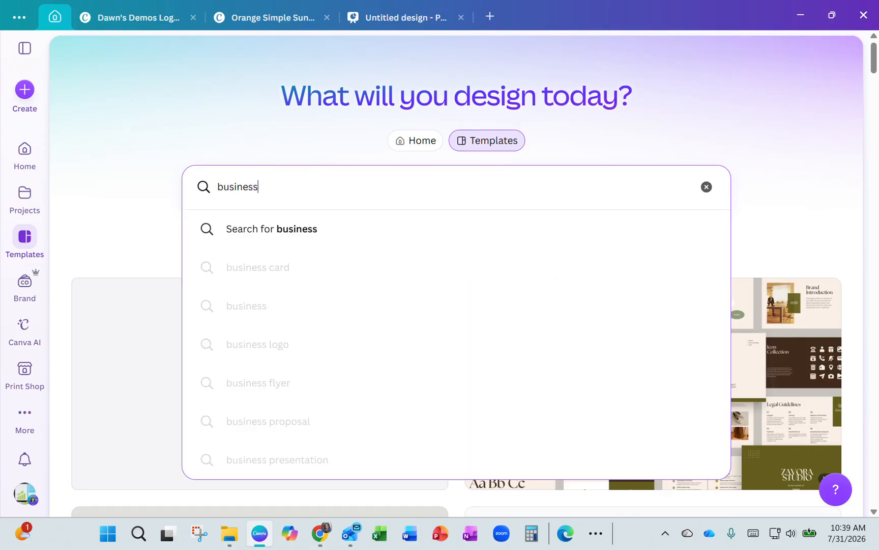
key(Return)
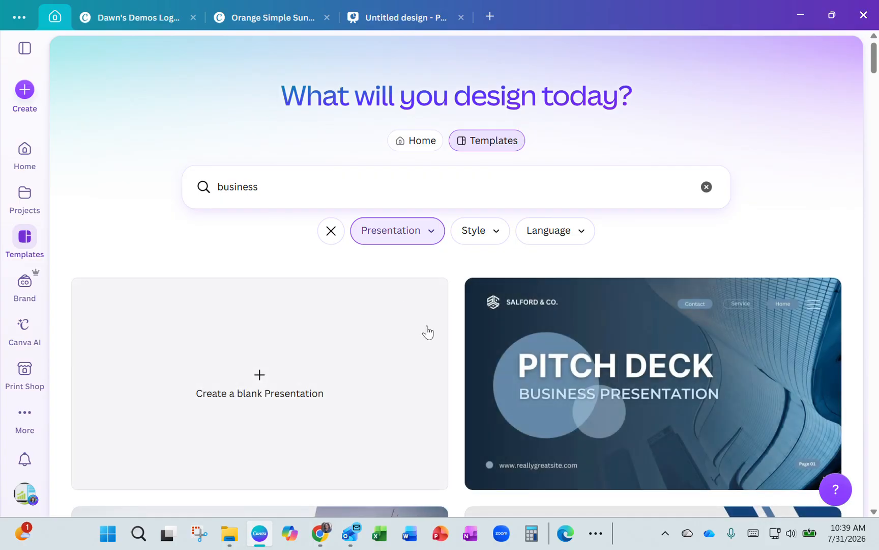
scroll(428, 332, down, 5)
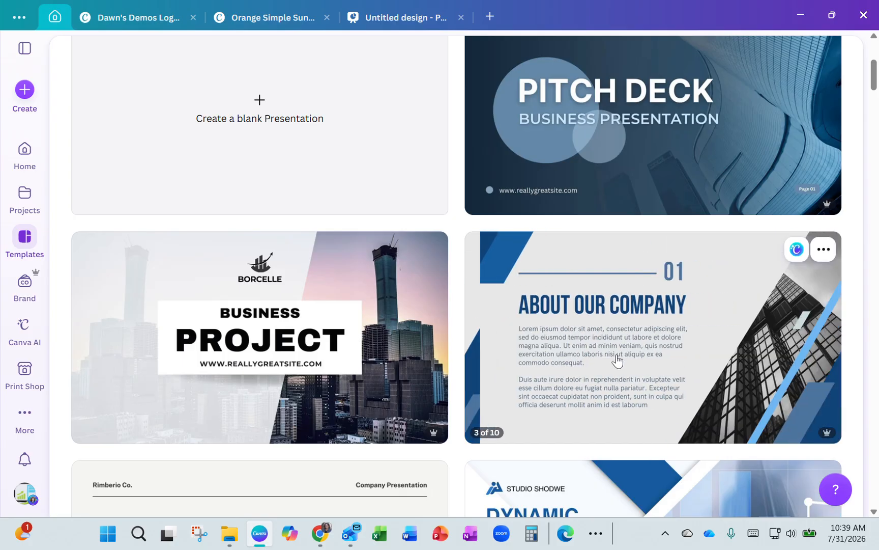
click(617, 359)
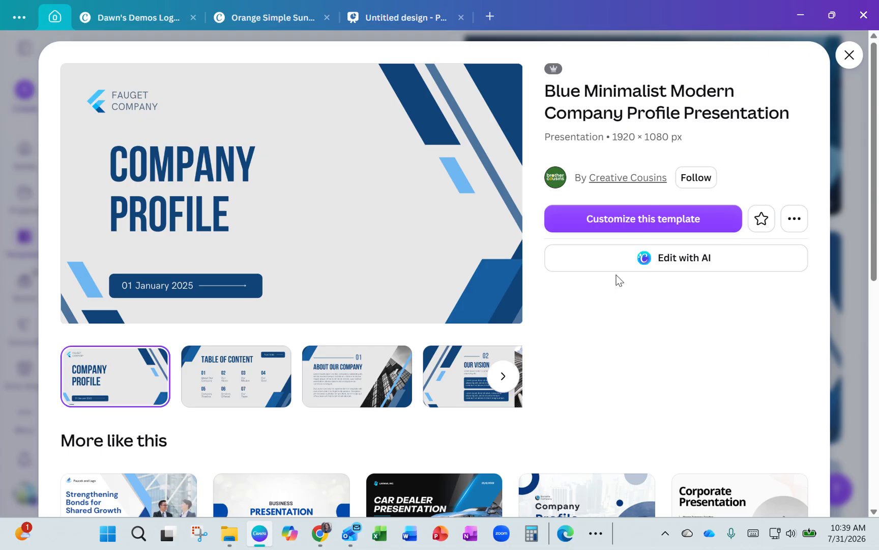
- Open the company profile template for customizing and delete the Fauget Company name and its logo icon from the cover slide
click(630, 224)
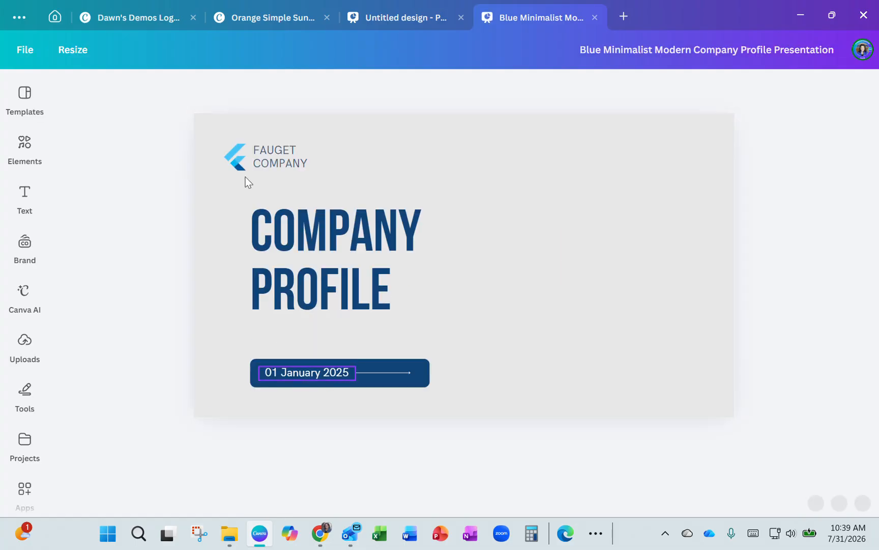
click(265, 156)
key(Delete)
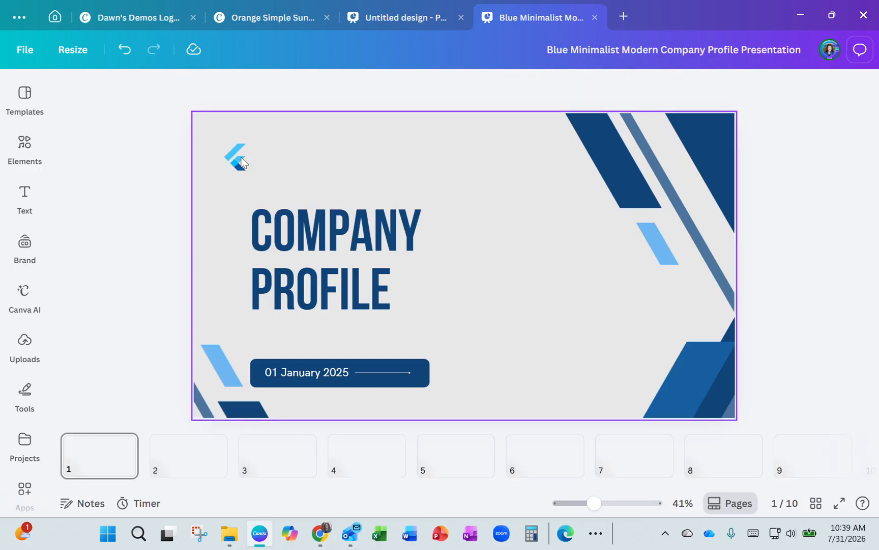
click(241, 161)
key(Delete)
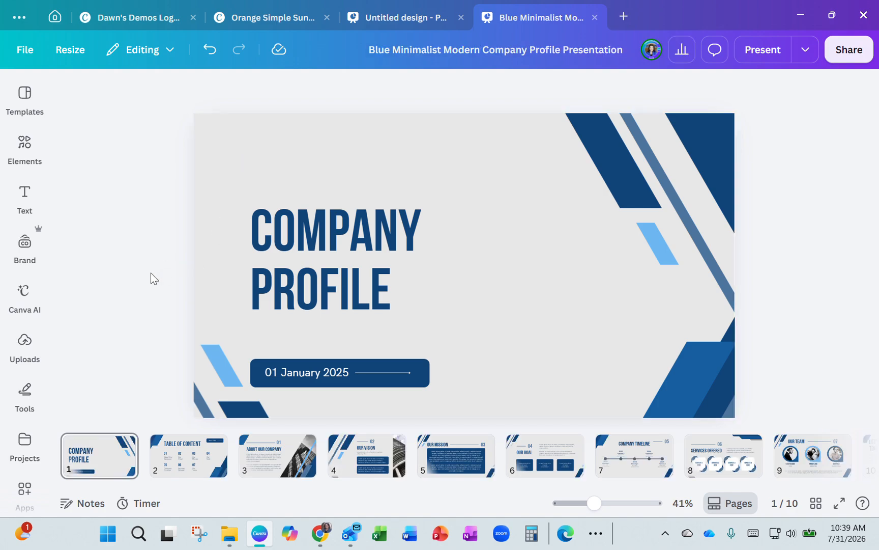
- Add the black logo from the Brand Kit and the coral logo from the uploads to the cover slide, separating the two
click(28, 248)
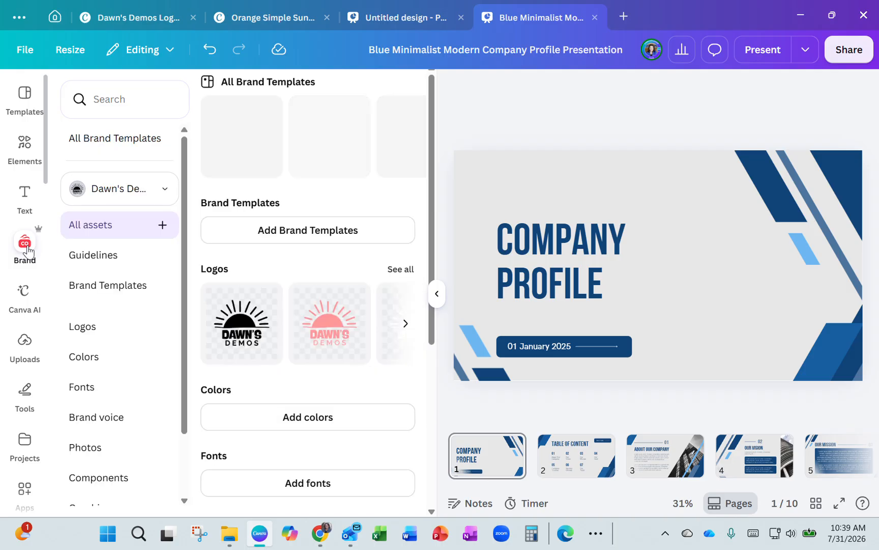
click(253, 328)
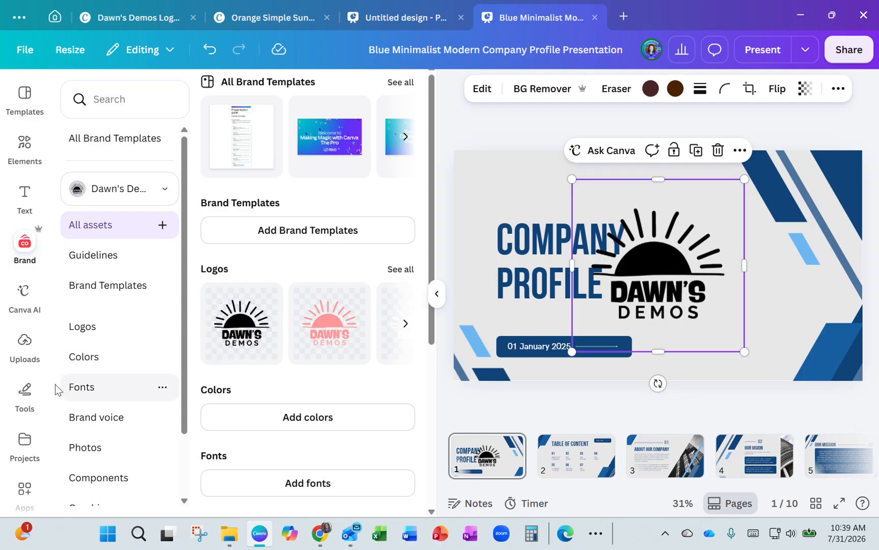
click(25, 353)
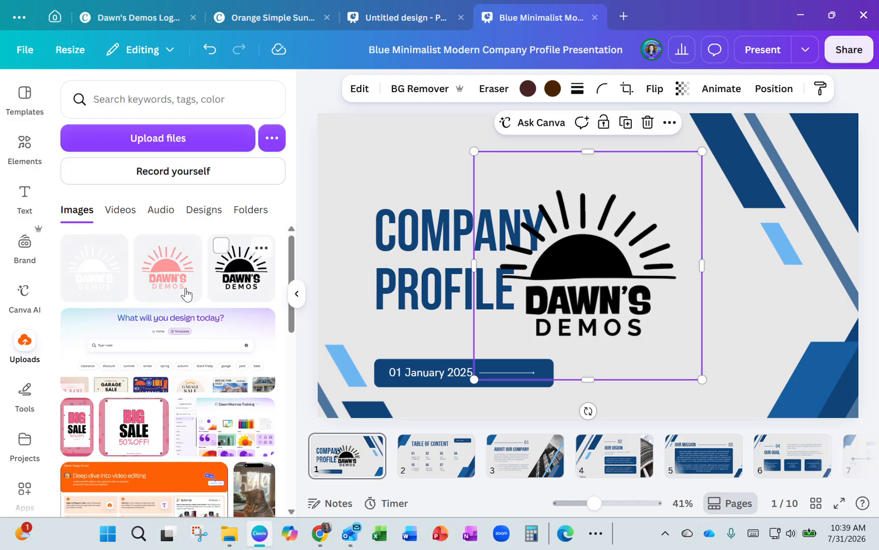
click(190, 278)
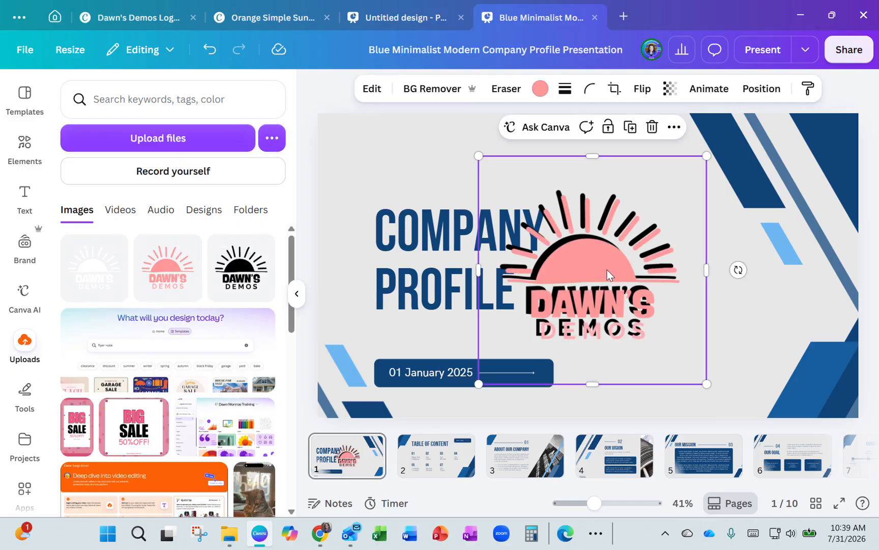
drag(609, 272, 727, 287)
- Shrink the black logo and place it above the COMPANY PROFILE title, and reposition the large coral logo beside the title
drag(584, 282, 481, 229)
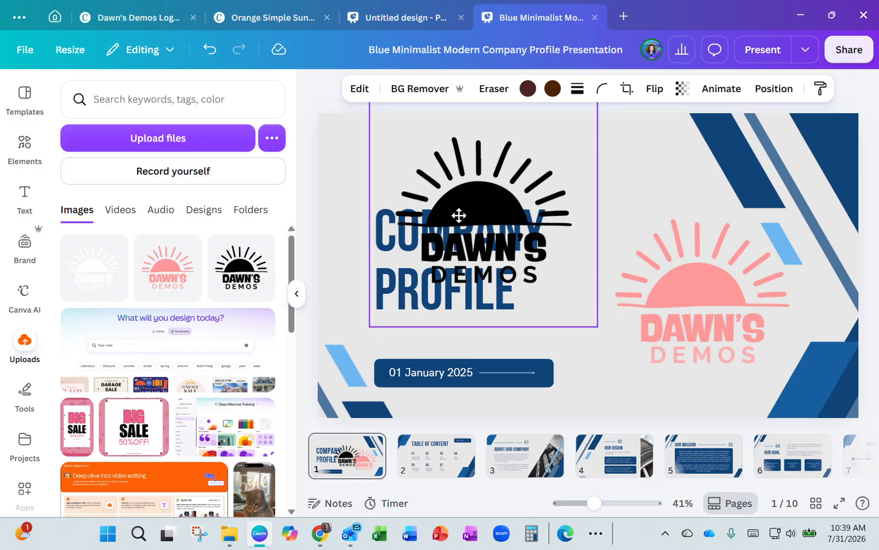
drag(370, 325, 489, 137)
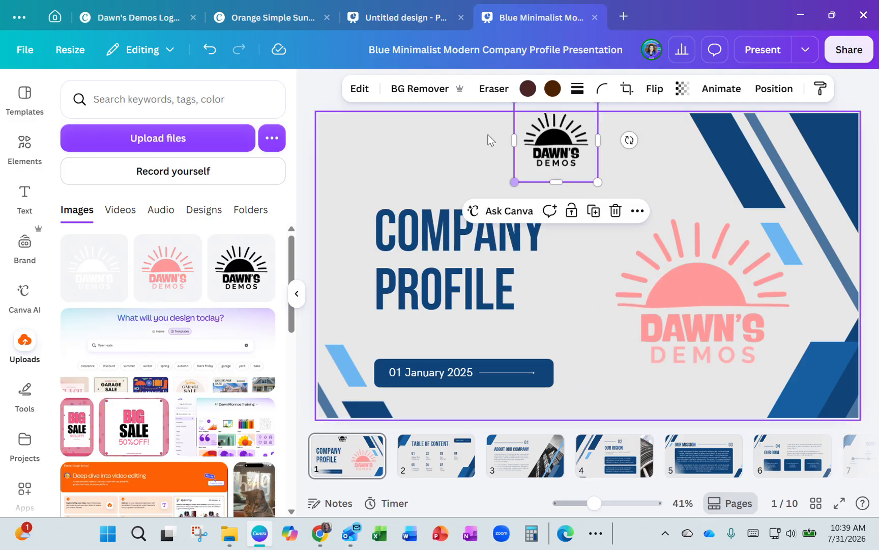
drag(573, 152, 427, 172)
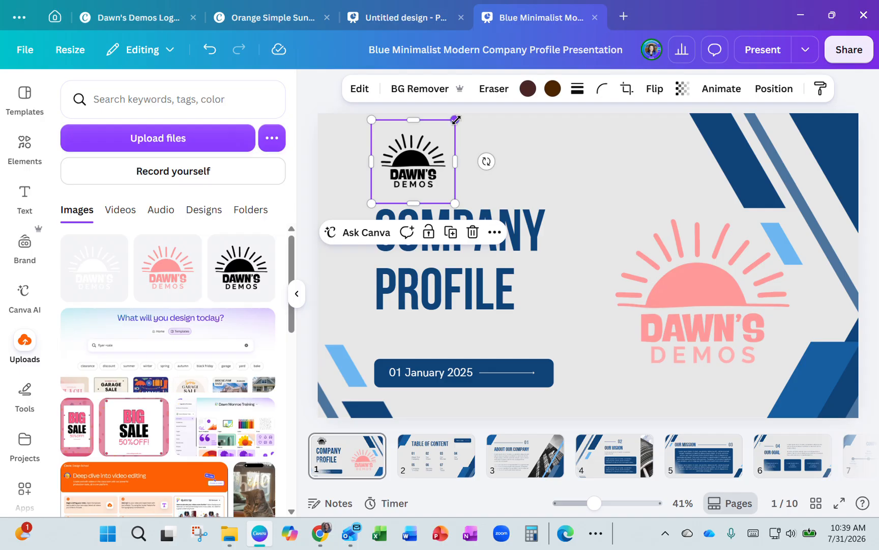
drag(455, 120, 429, 141)
drag(403, 173, 406, 157)
drag(710, 317, 683, 290)
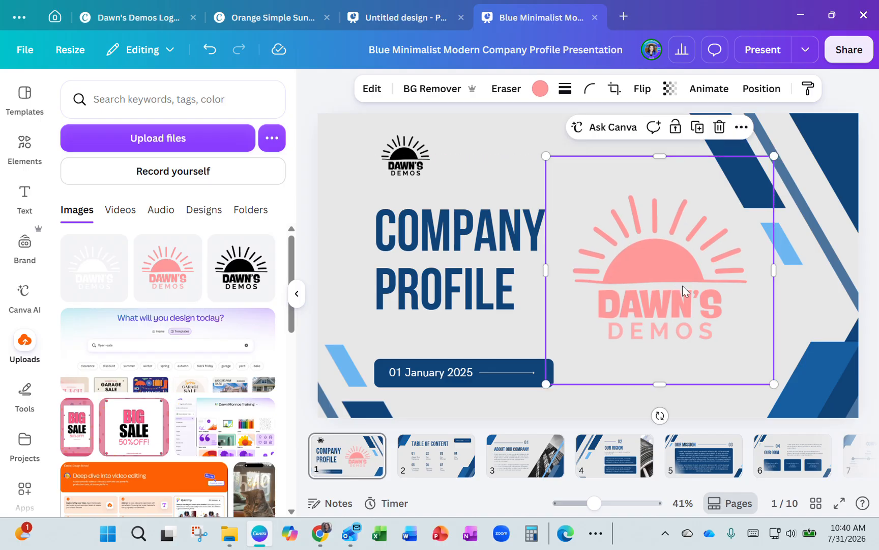